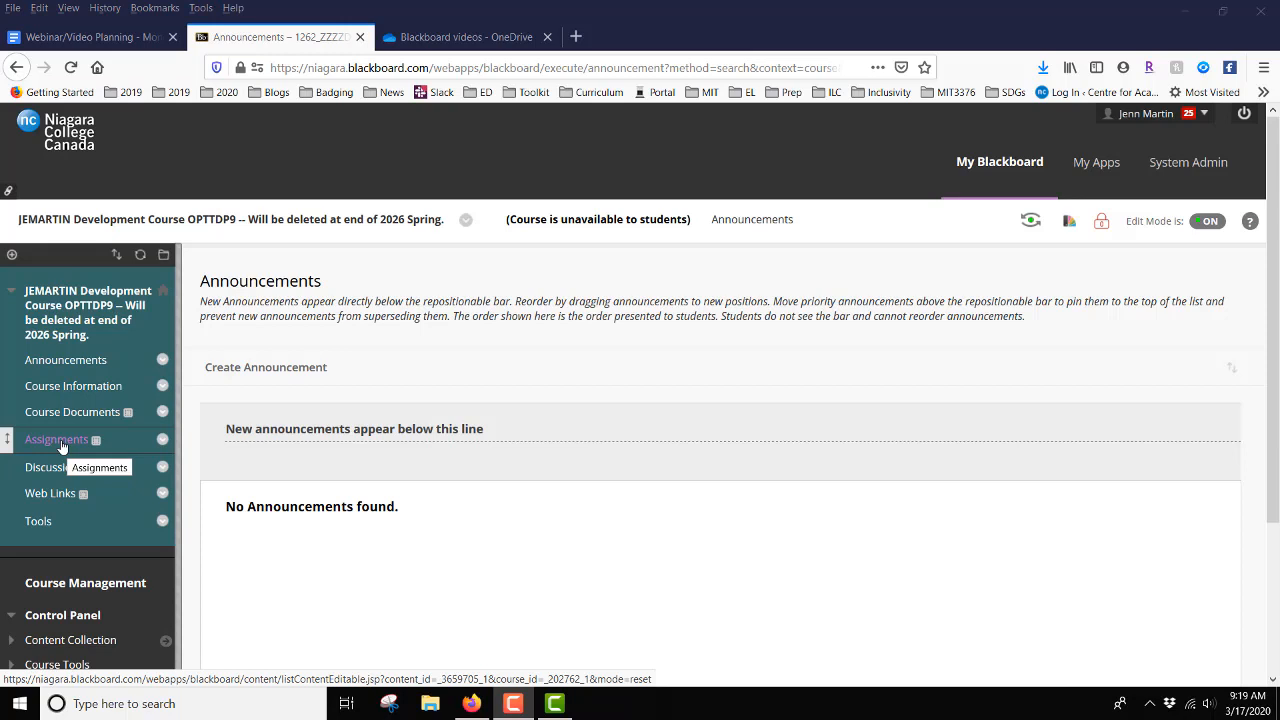
Create a new assignment in the course's Assignments area and name it Sample Assignment
click(60, 442)
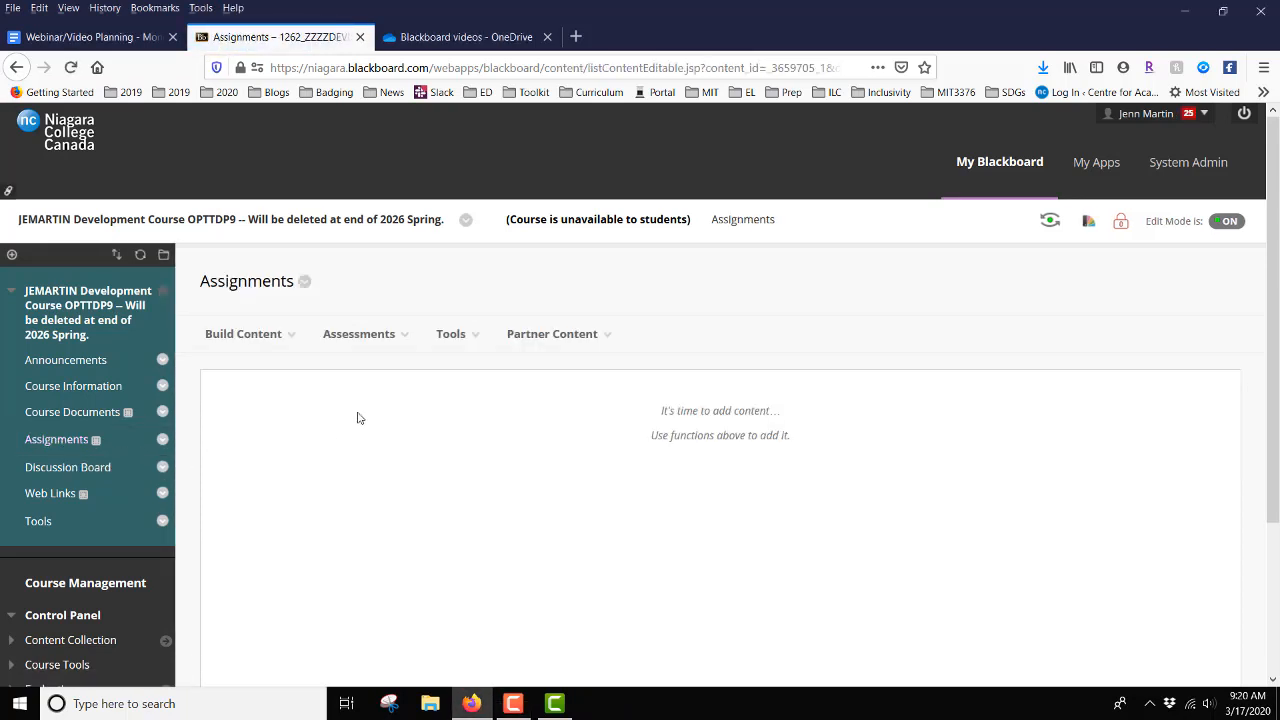
click(383, 338)
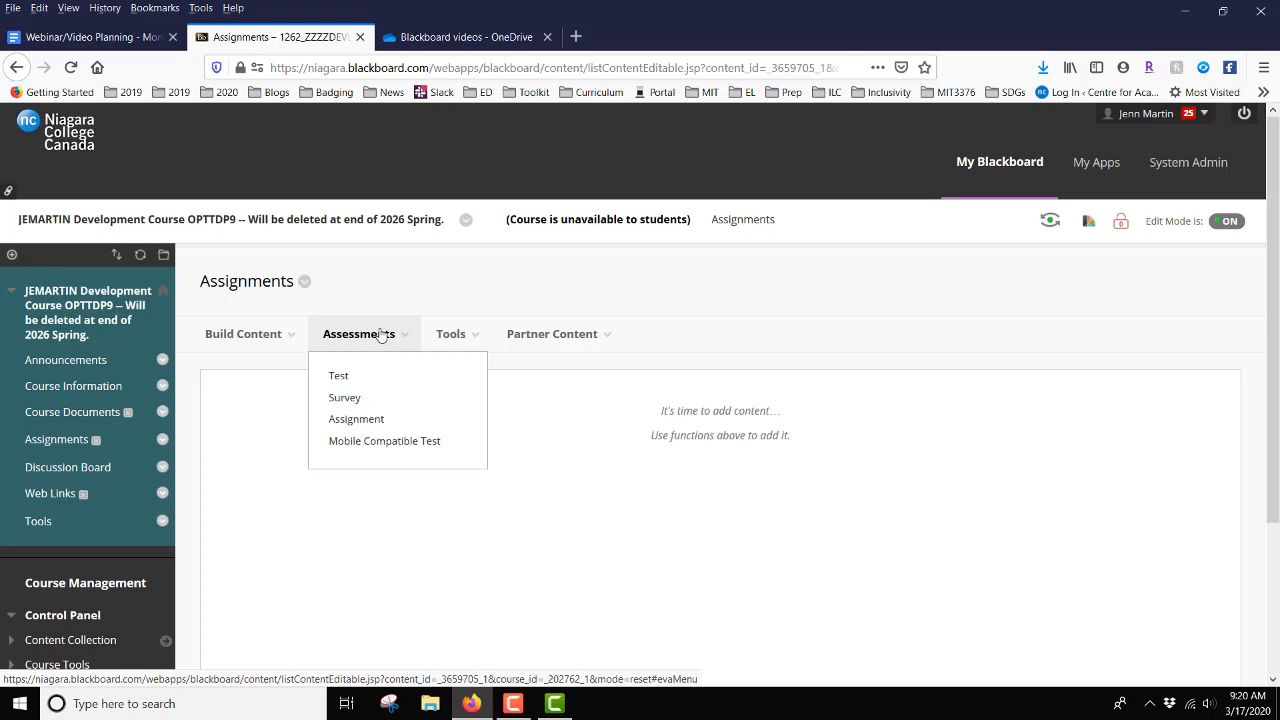
click(367, 424)
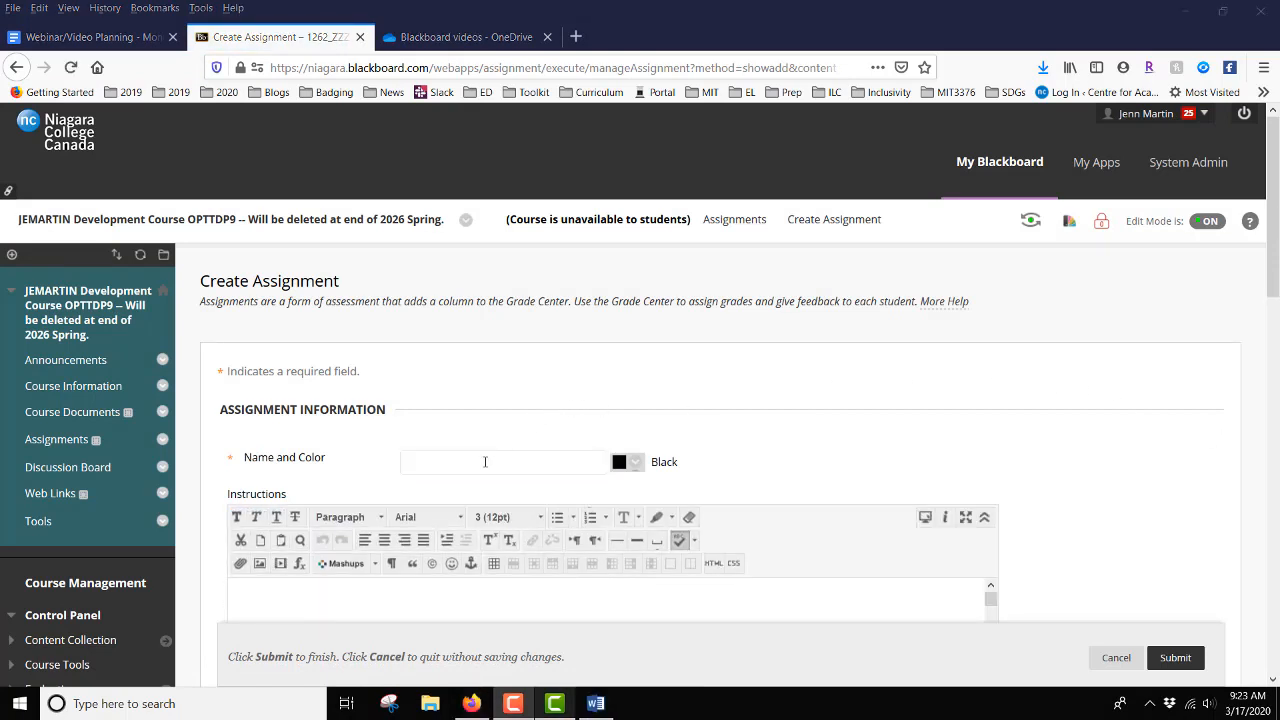
click(473, 465)
text(S)
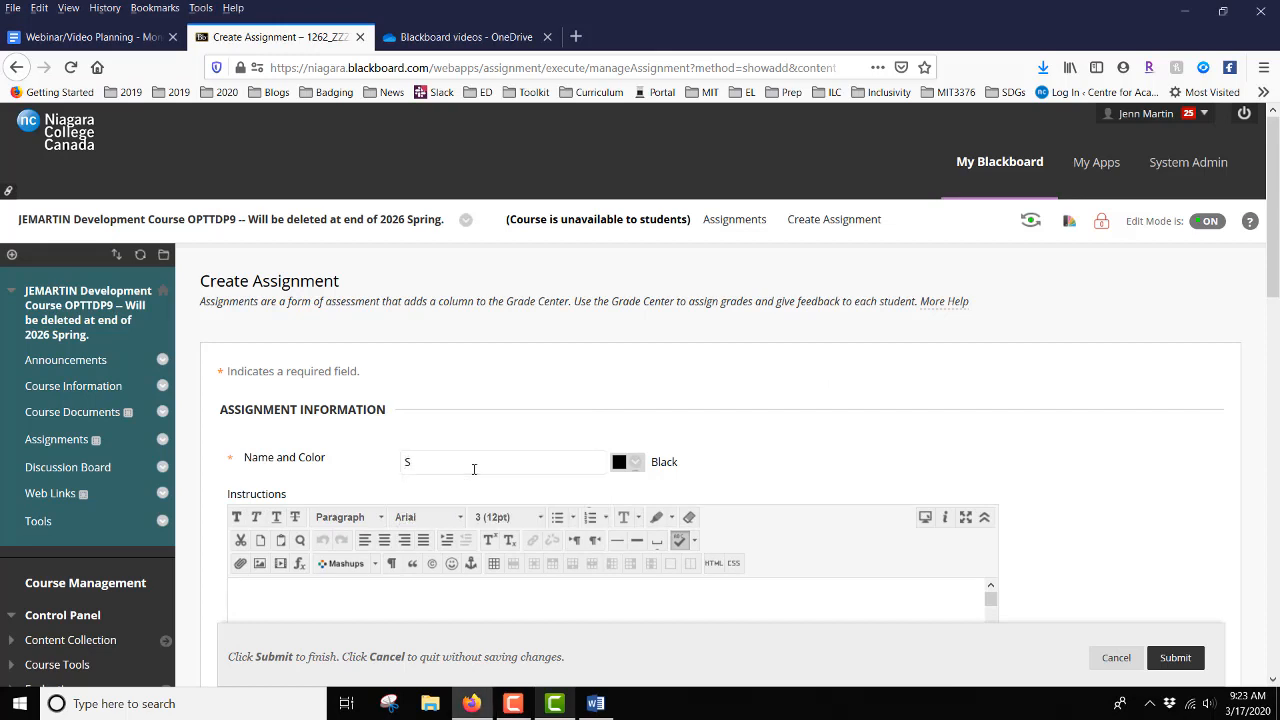
text(ample Assignment)
Copy the body text below the headings from the UWBW - Assignment Word document into the assignment's Instructions in Blackboard
scroll(1100, 461, down, 3)
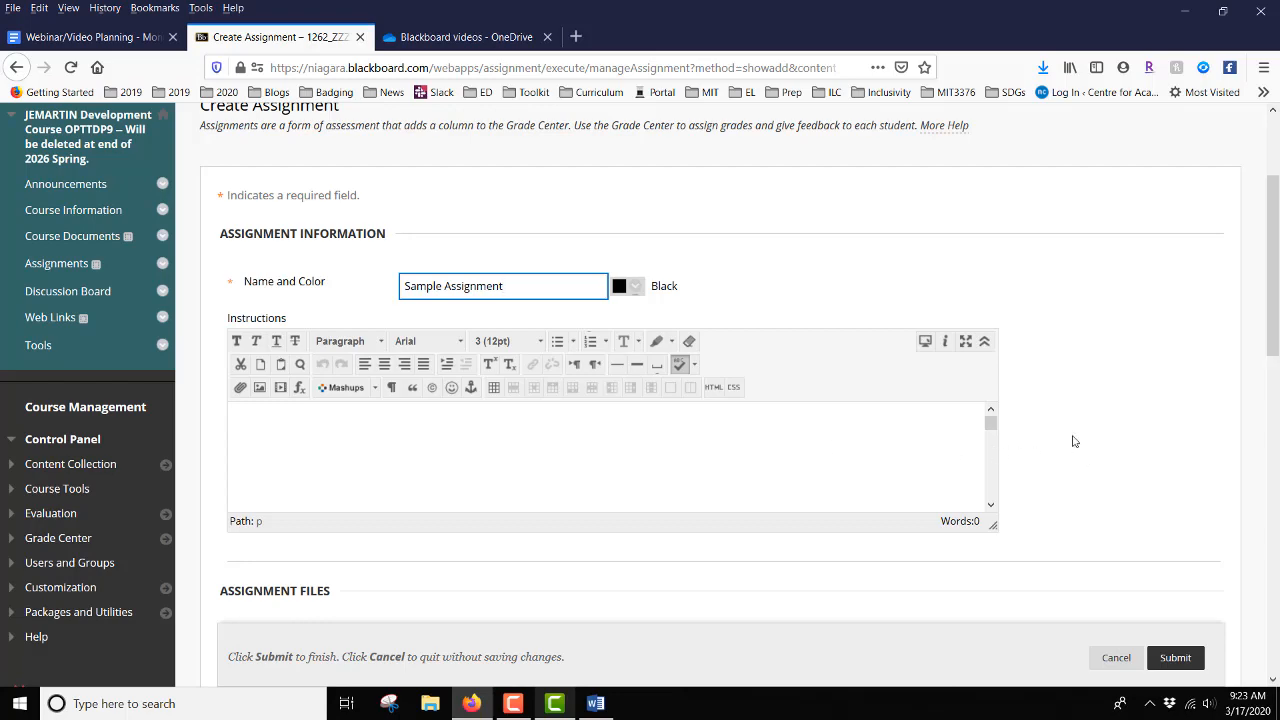
scroll(1074, 441, down, 2)
scroll(1000, 415, down, 2)
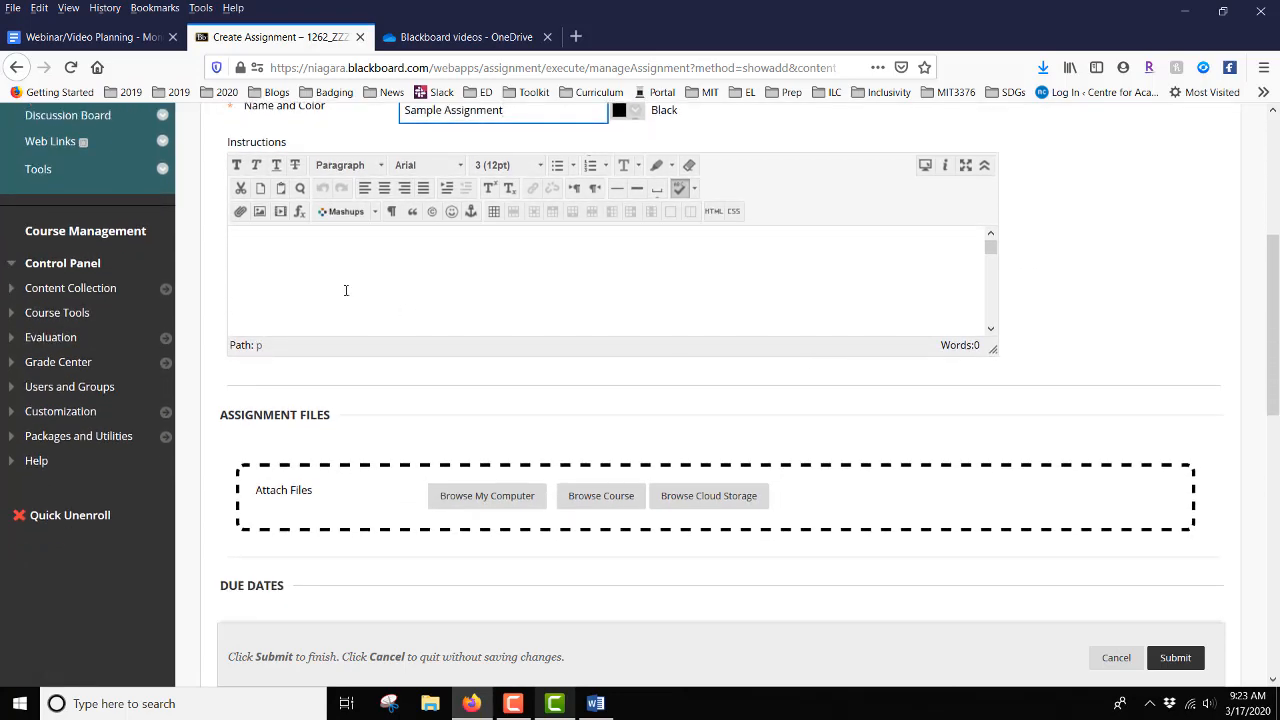
click(278, 250)
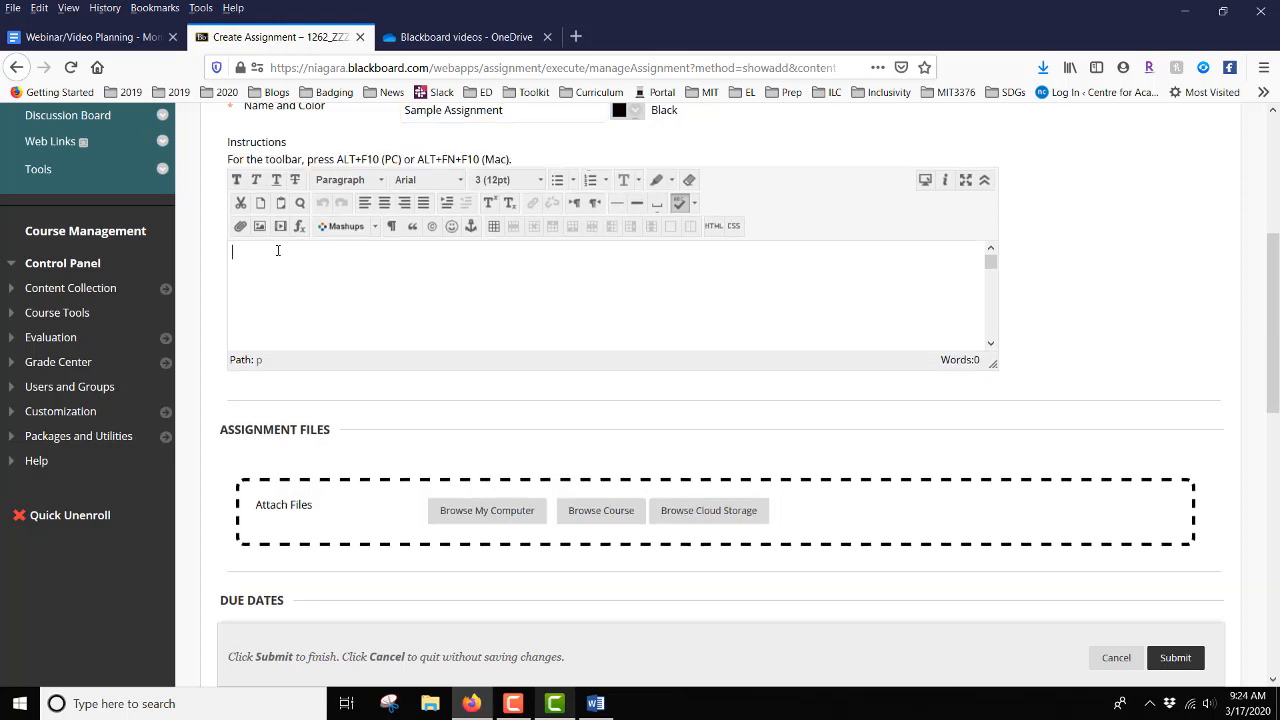
click(598, 706)
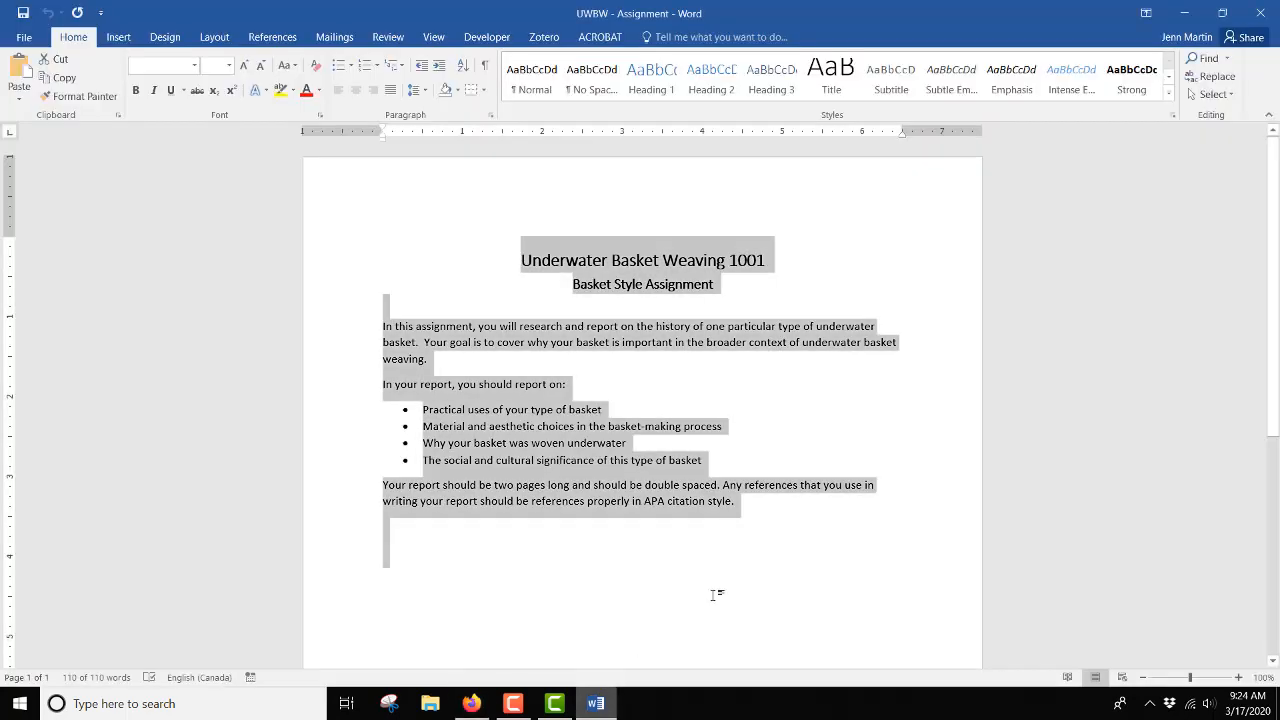
click(749, 517)
drag(760, 500, 379, 326)
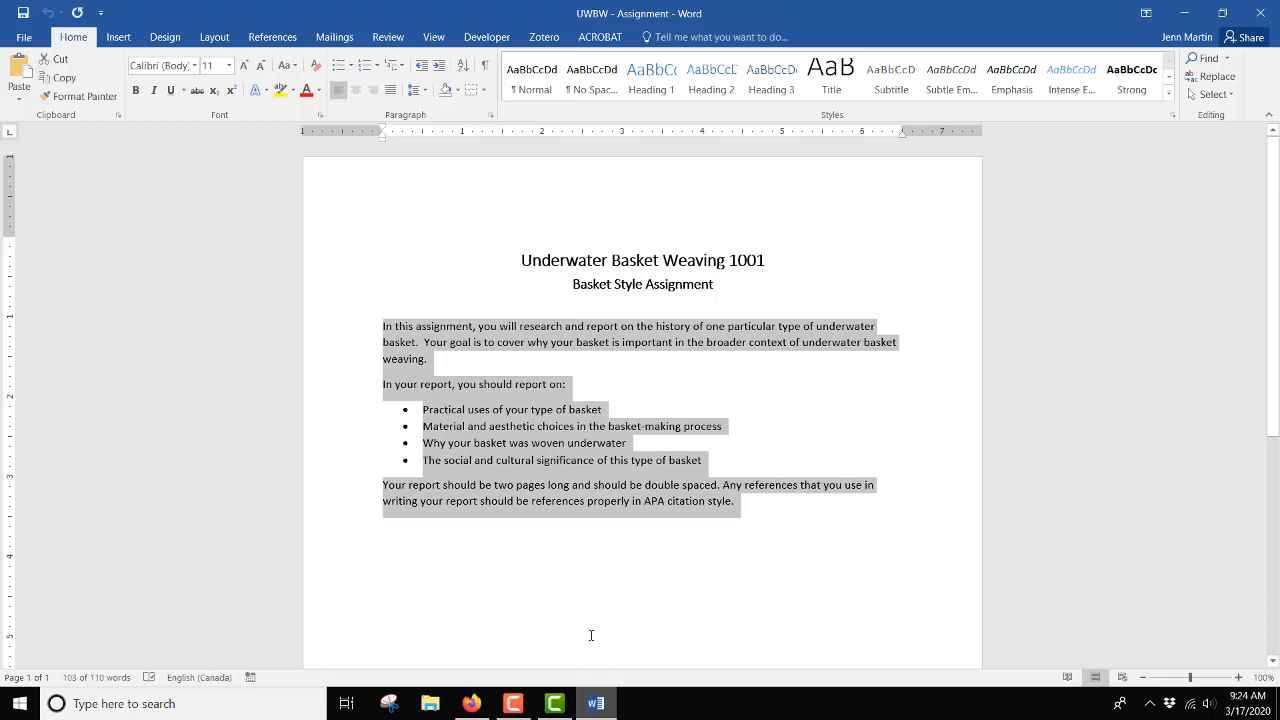
click(471, 703)
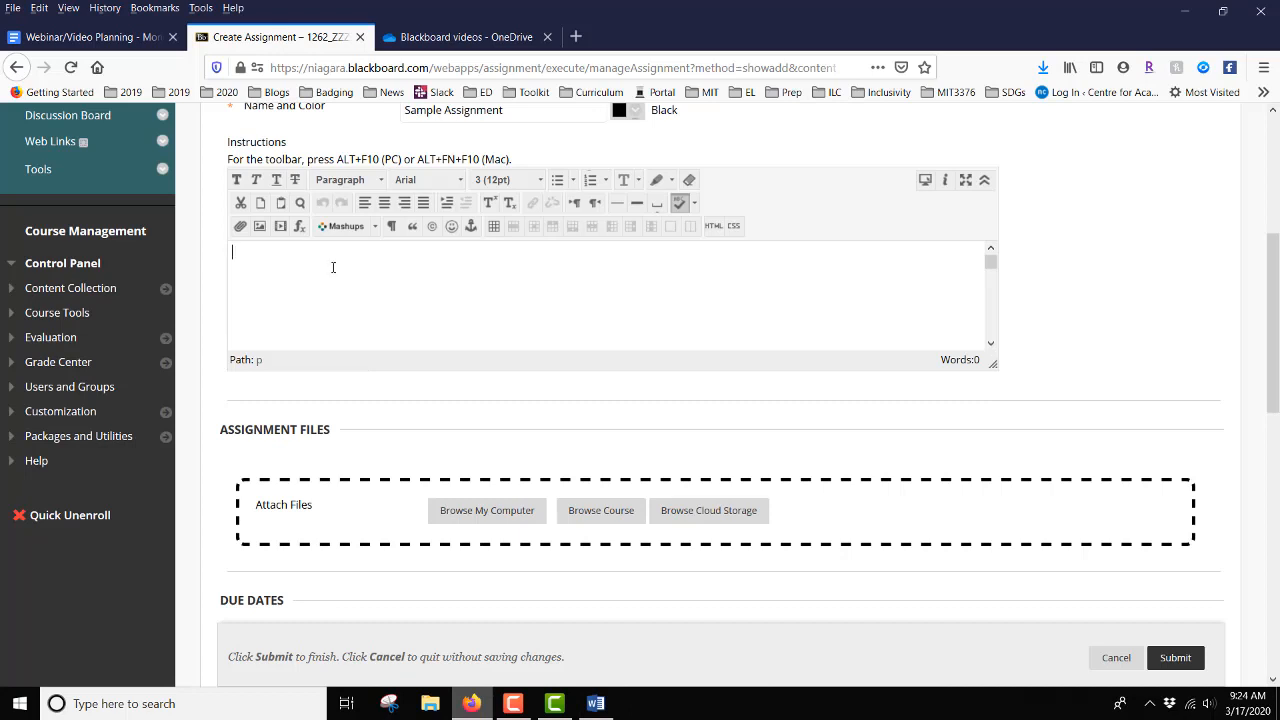
key(ctrl+v)
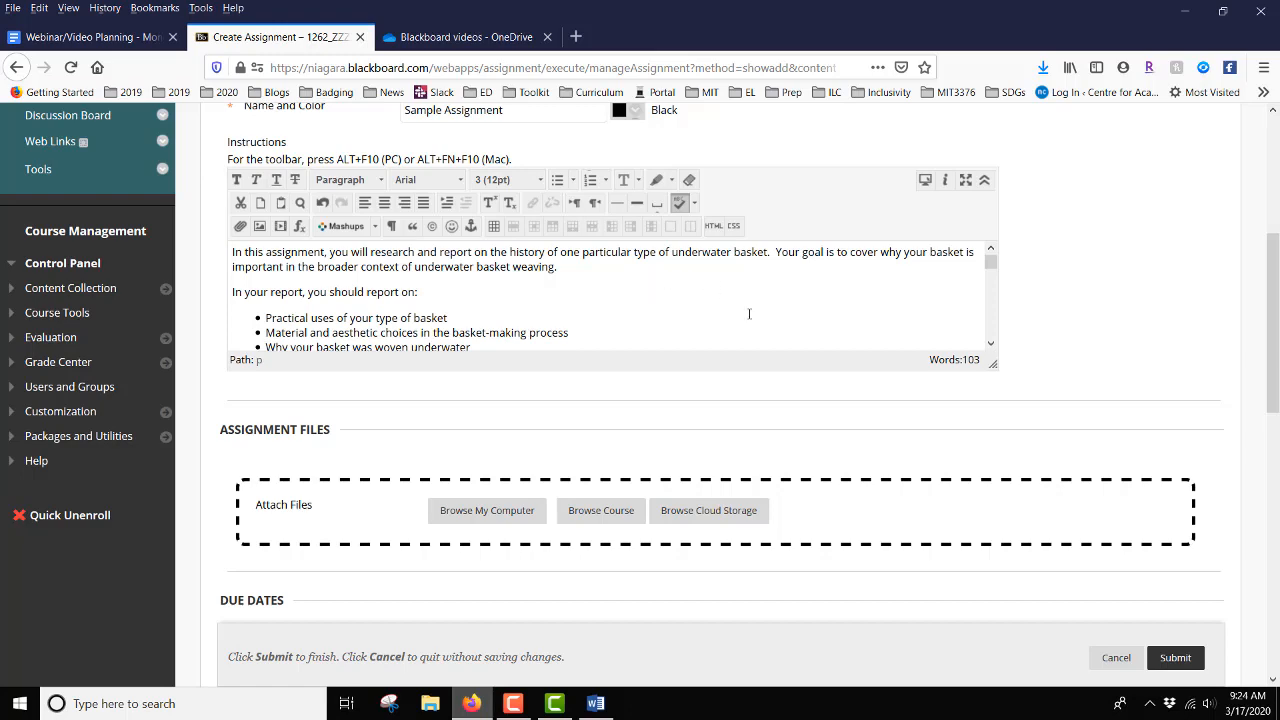
Attach the UWBW - Assignment Word file from the computer's UWBW - files folder to the assignment
scroll(749, 314, down, 3)
scroll(1064, 306, down, 2)
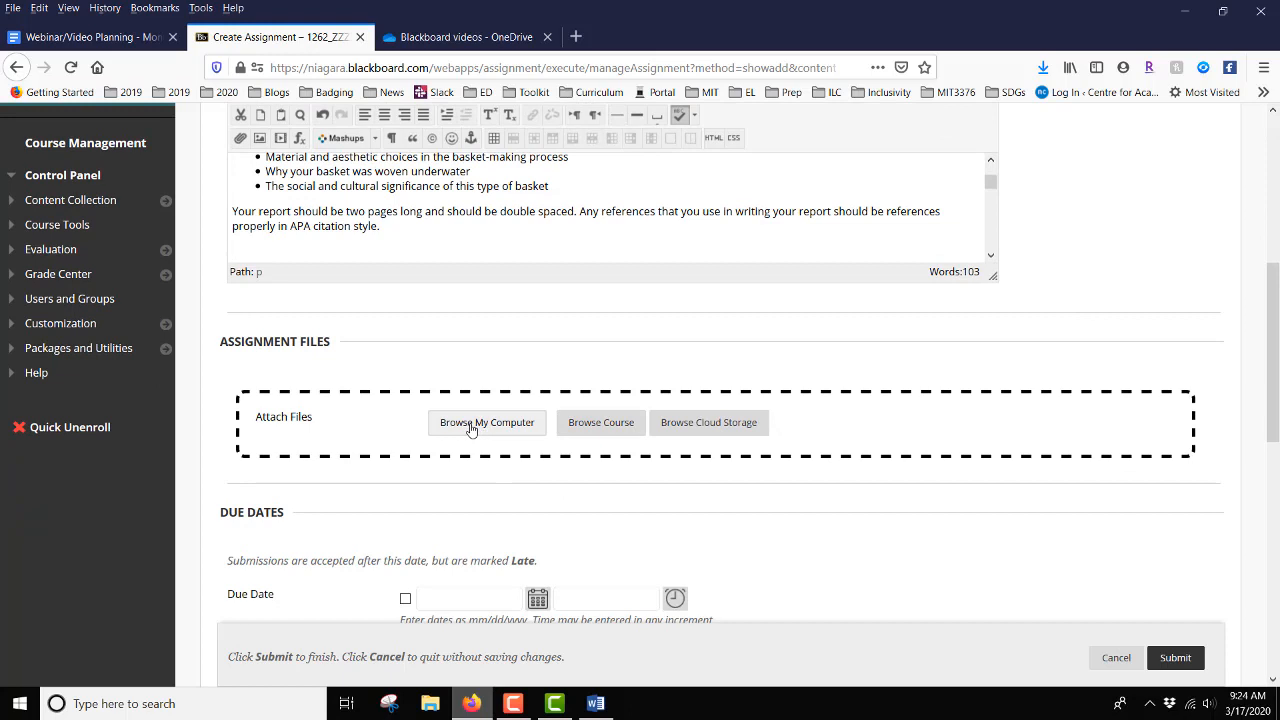
click(466, 428)
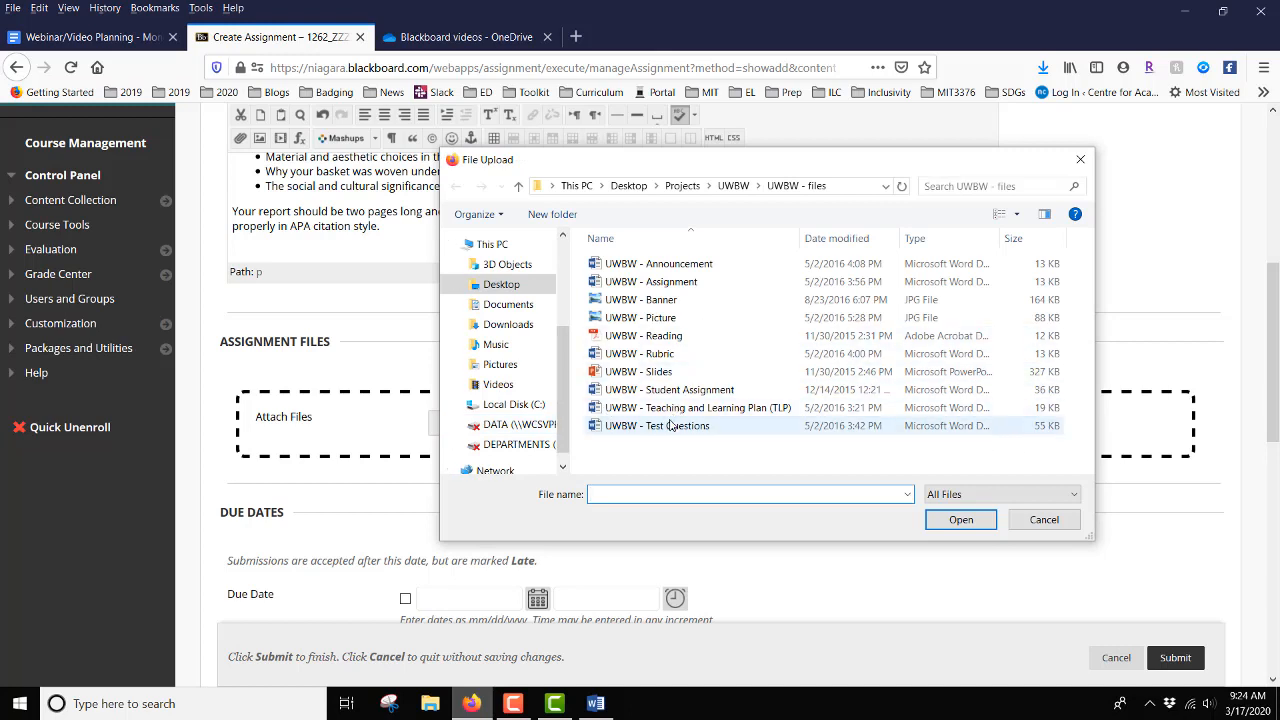
click(649, 282)
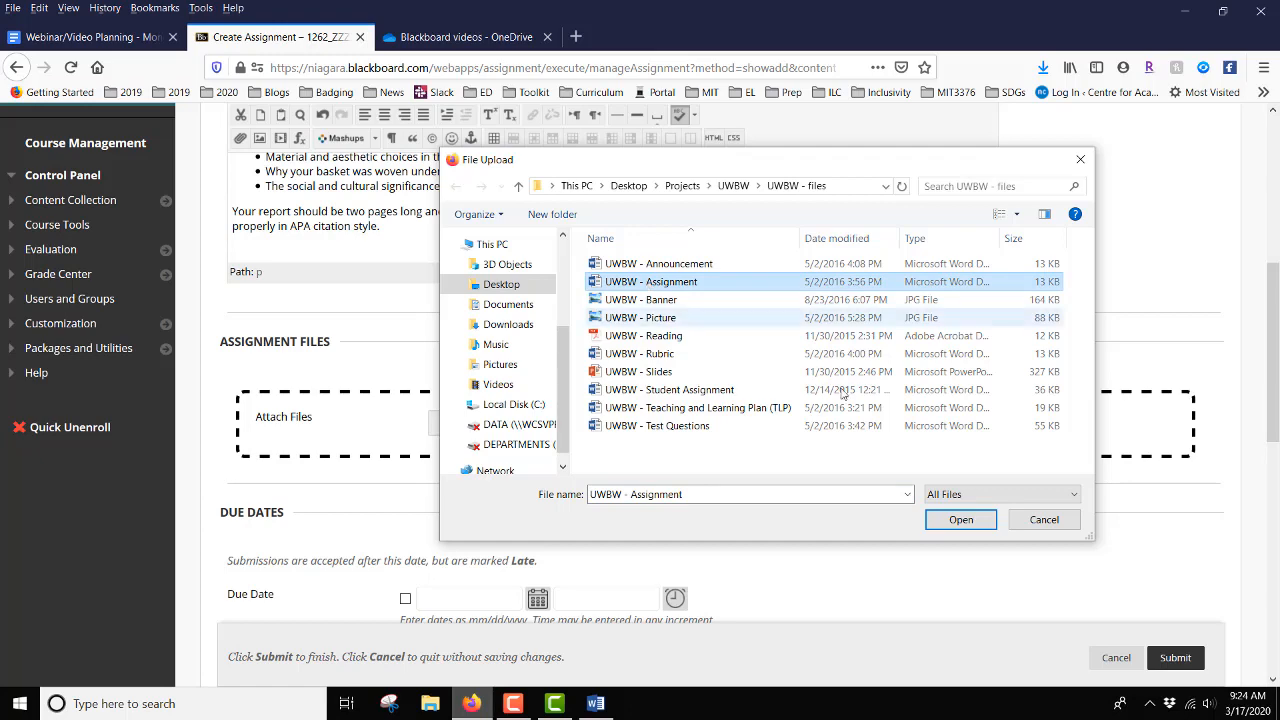
click(953, 521)
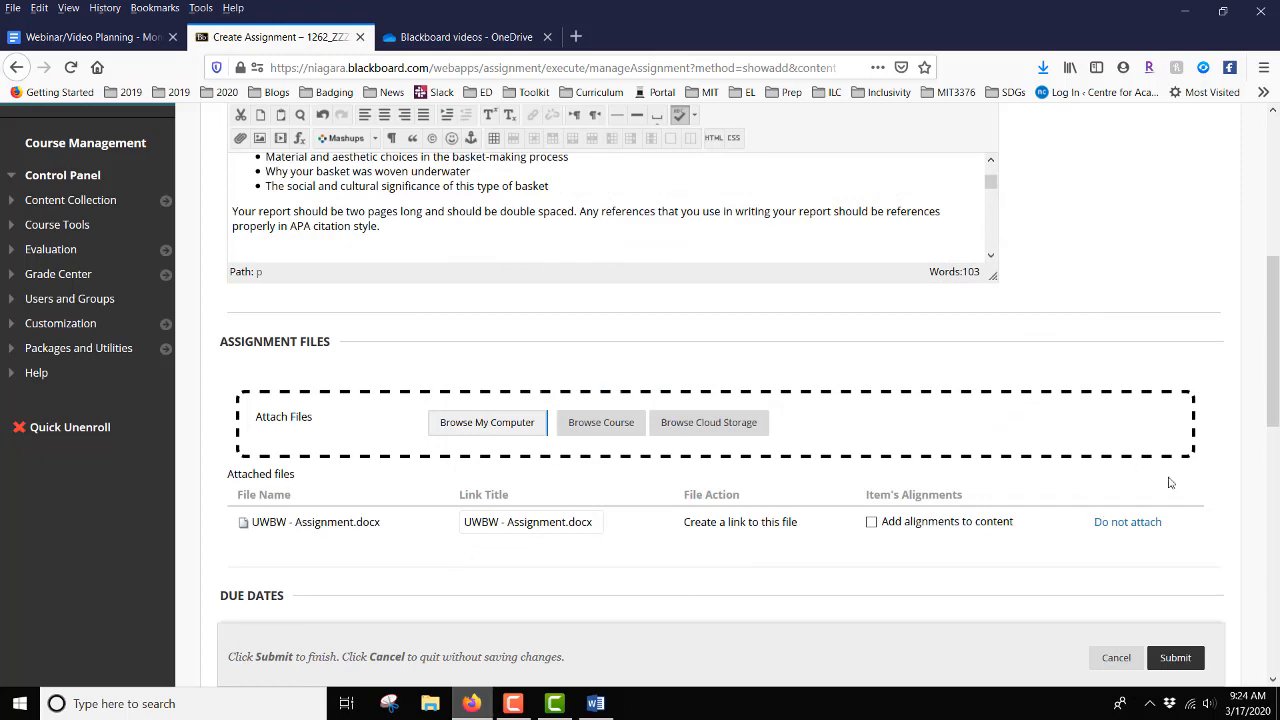
Enable the assignment's due date and set it to 03/20/2020 at End of Day (11:59 PM)
scroll(1210, 454, down, 6)
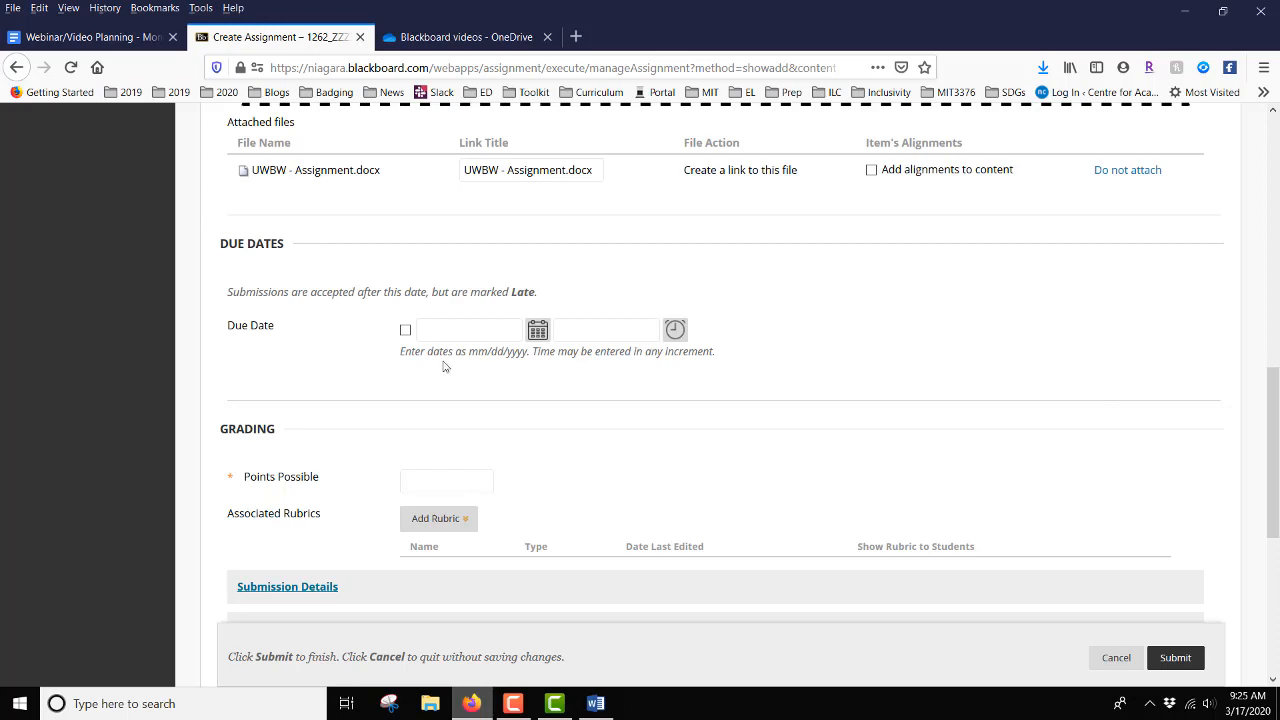
click(405, 331)
click(537, 330)
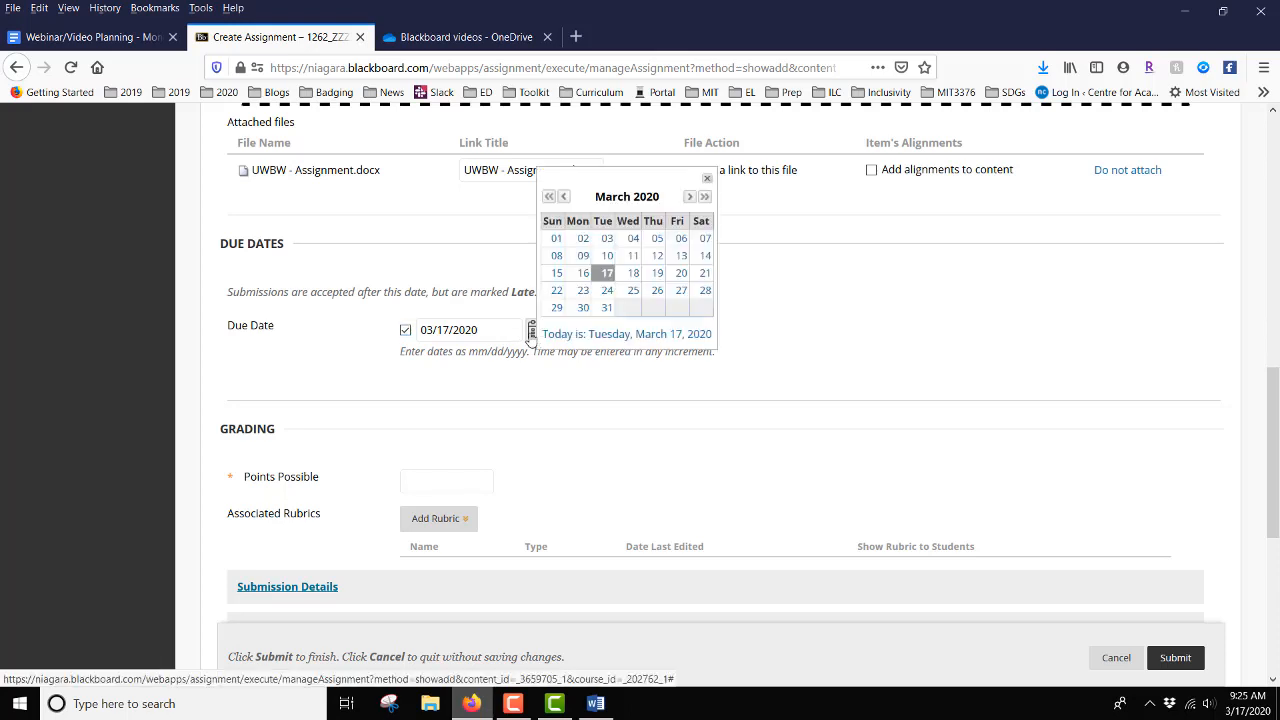
click(676, 277)
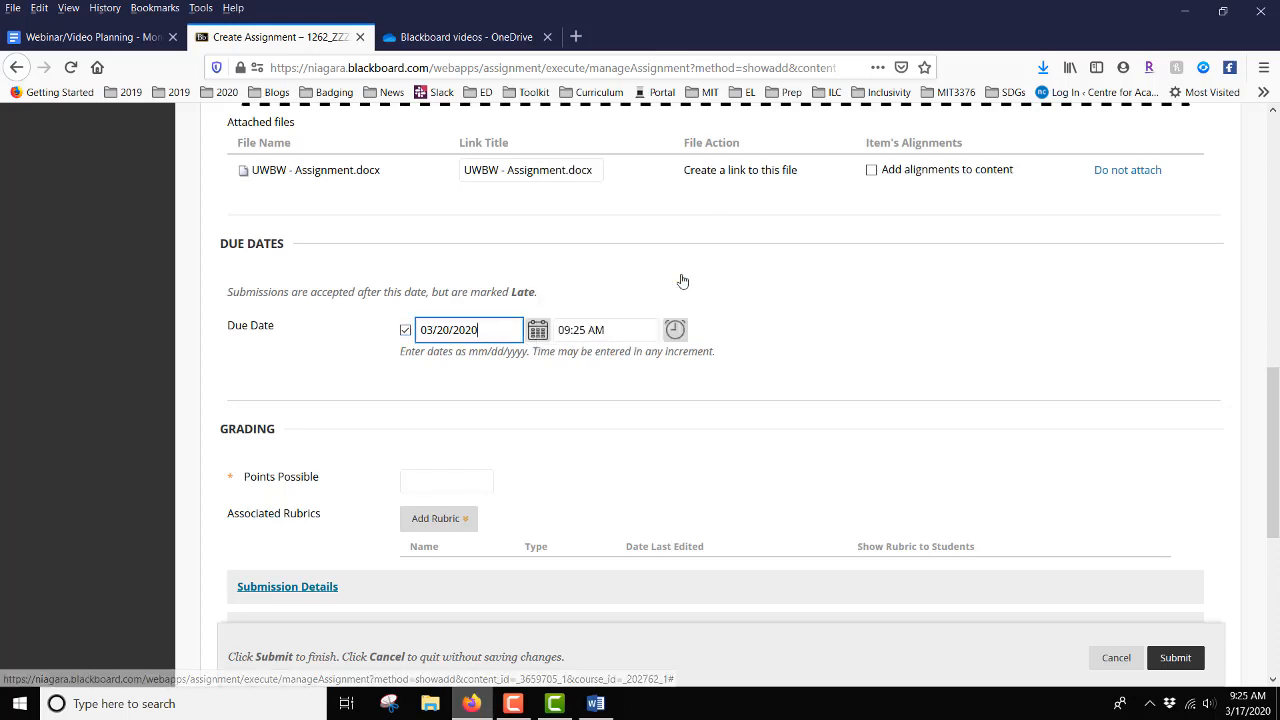
click(676, 330)
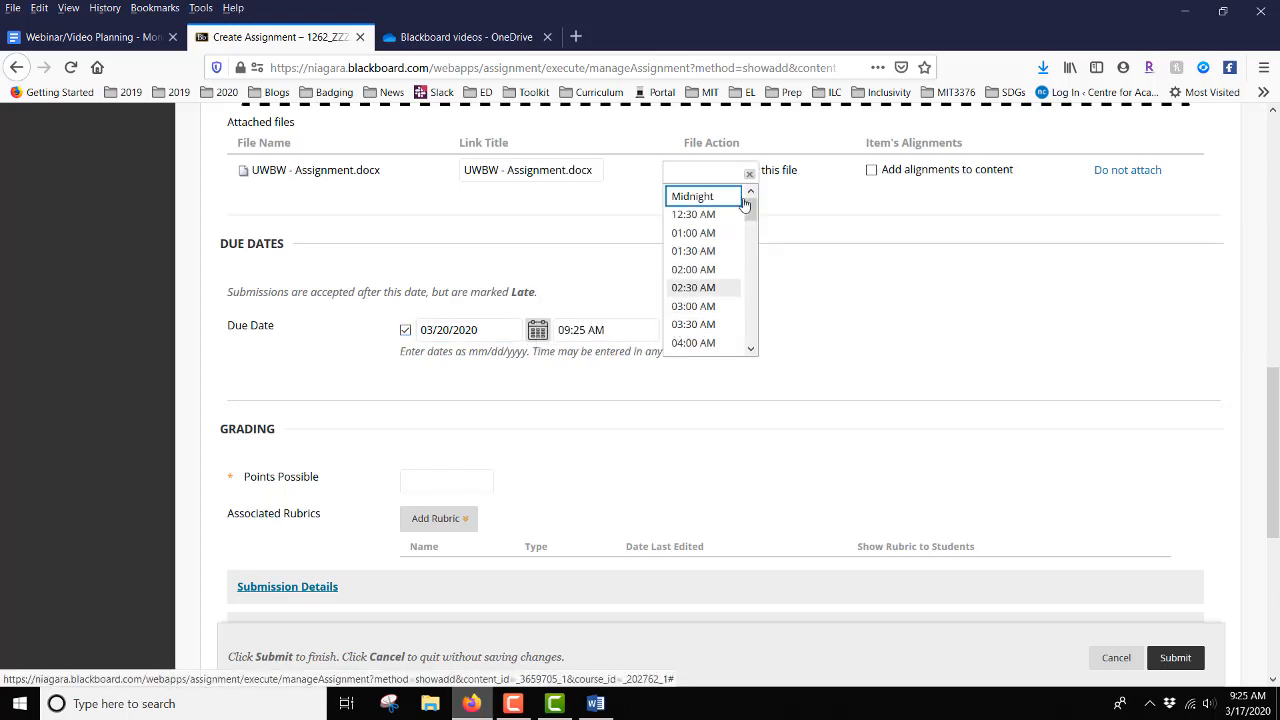
drag(752, 210, 752, 338)
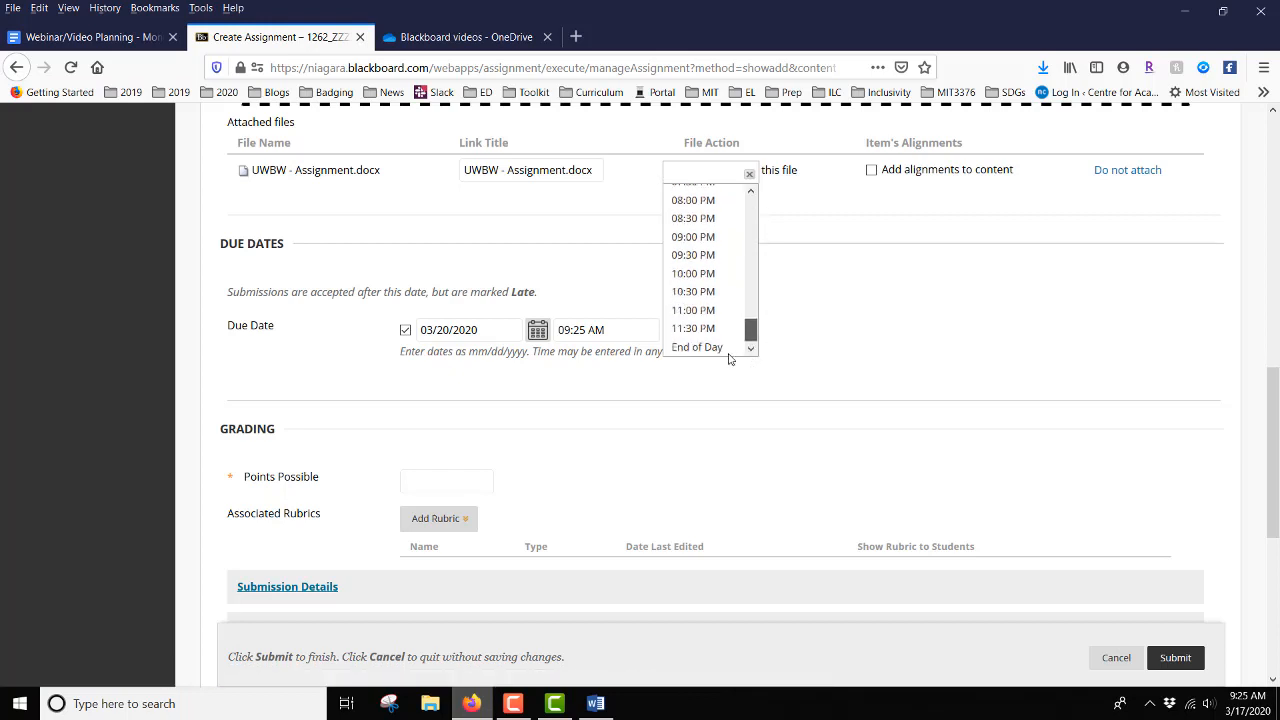
click(680, 349)
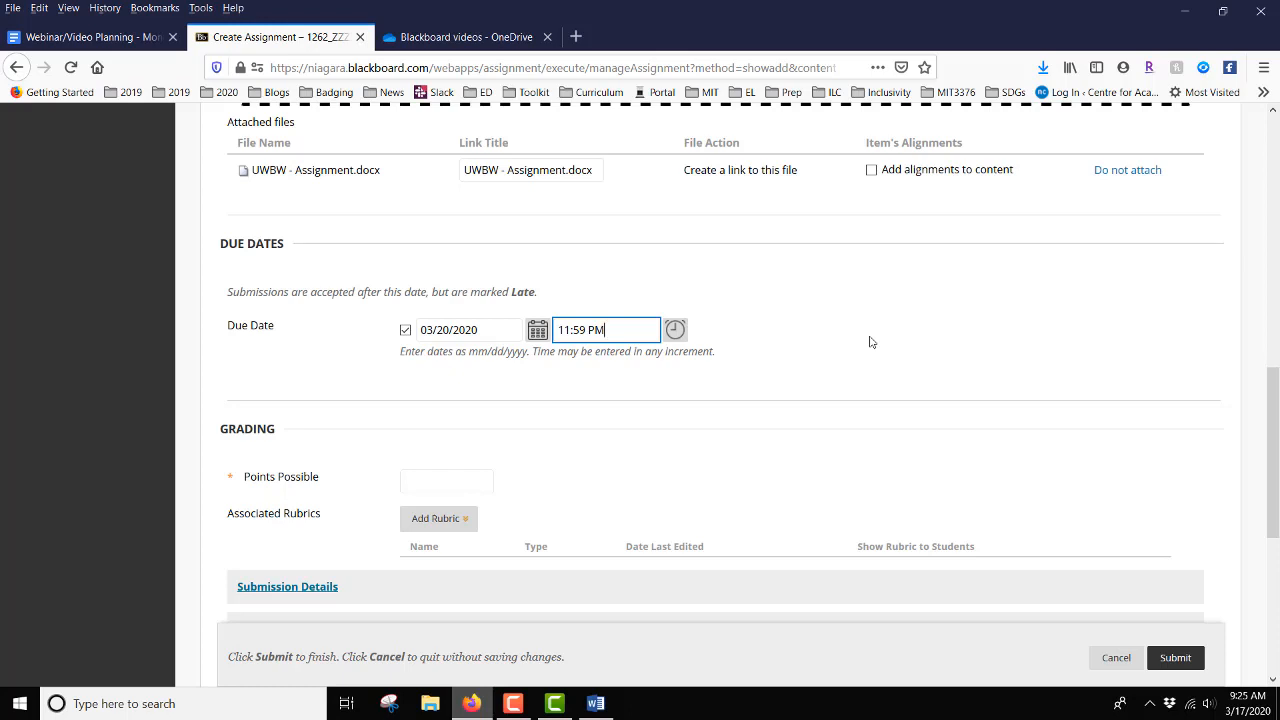
Set the points possible to 25 and enable the SafeAssign plagiarism check in the submission details
scroll(871, 342, down, 4)
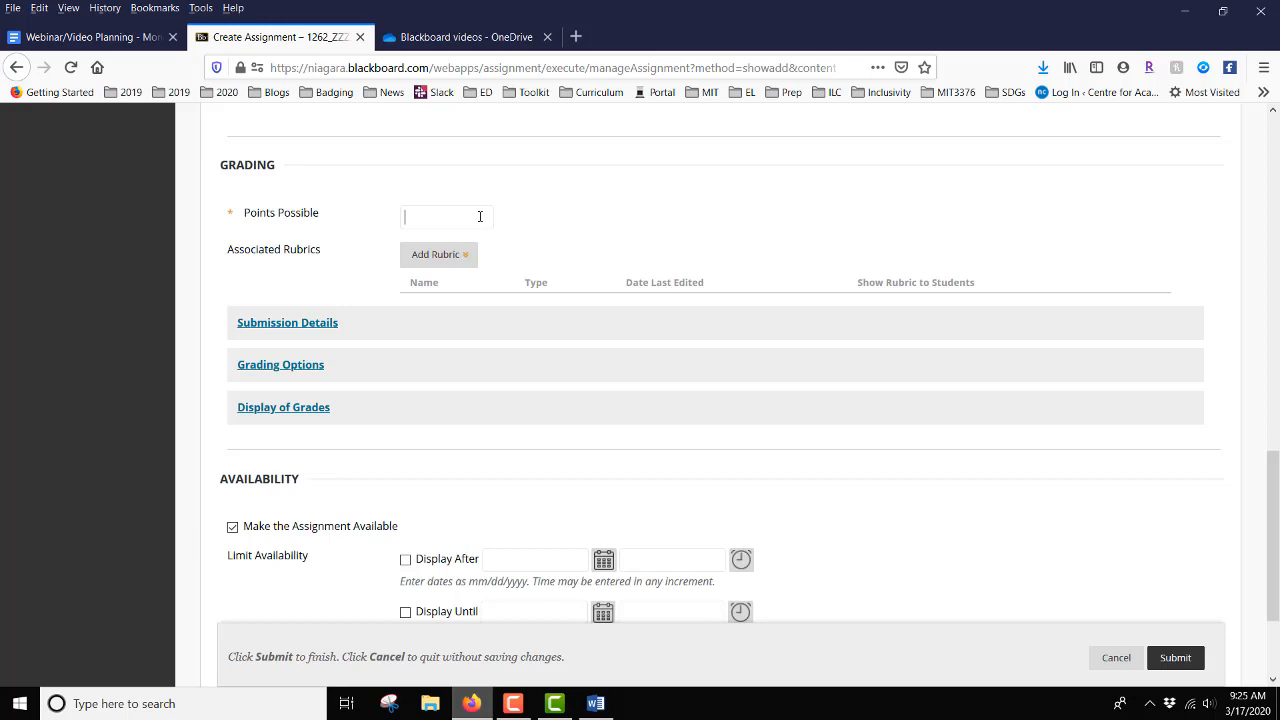
text(25)
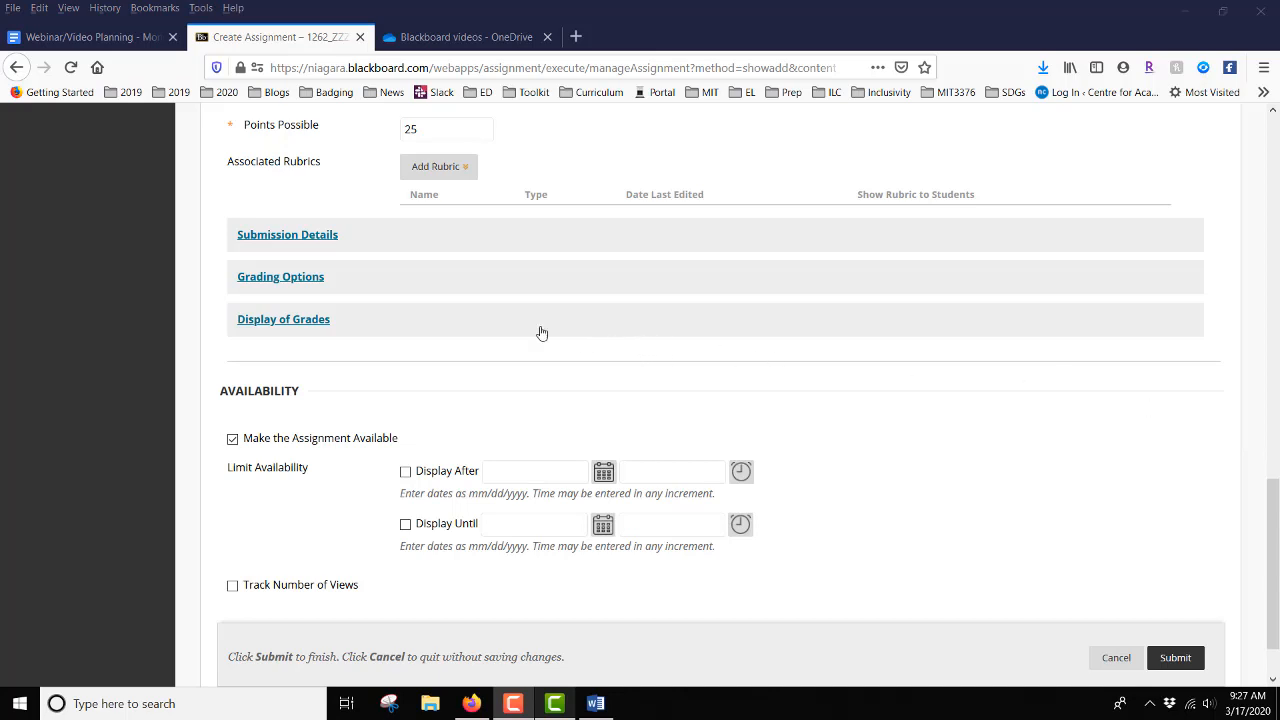
click(282, 240)
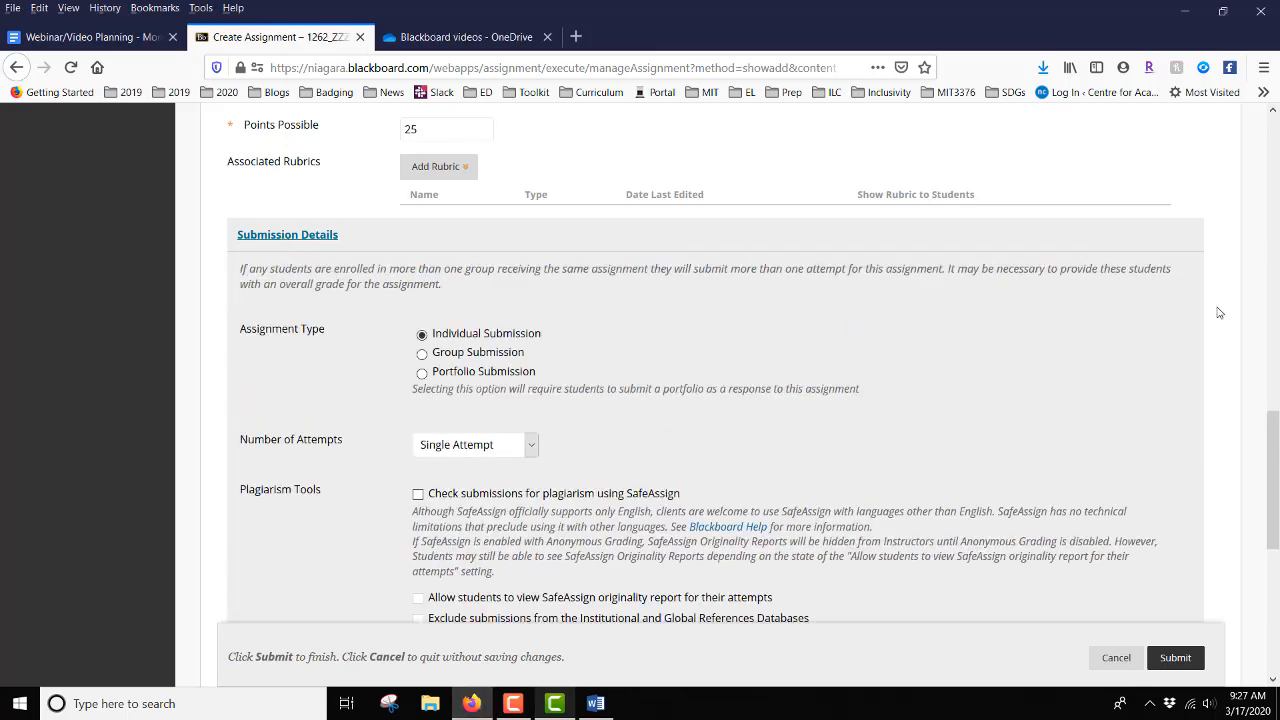
scroll(1221, 312, down, 1)
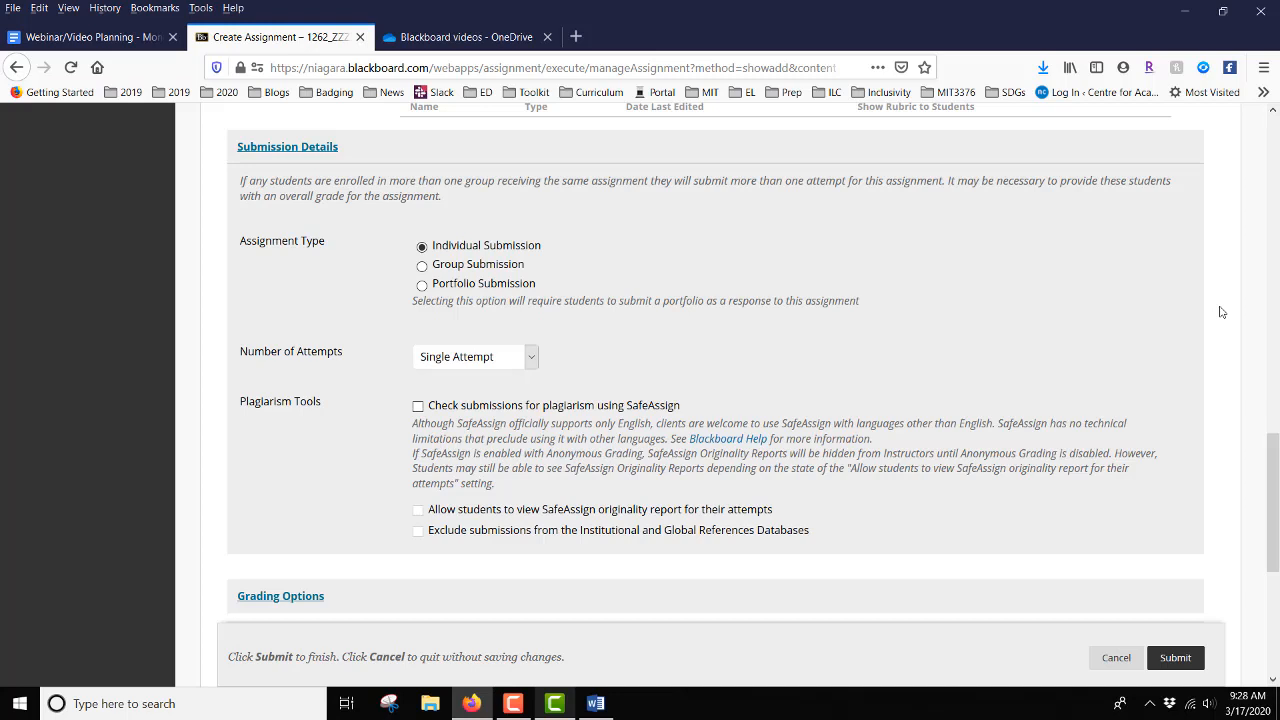
scroll(1221, 312, down, 2)
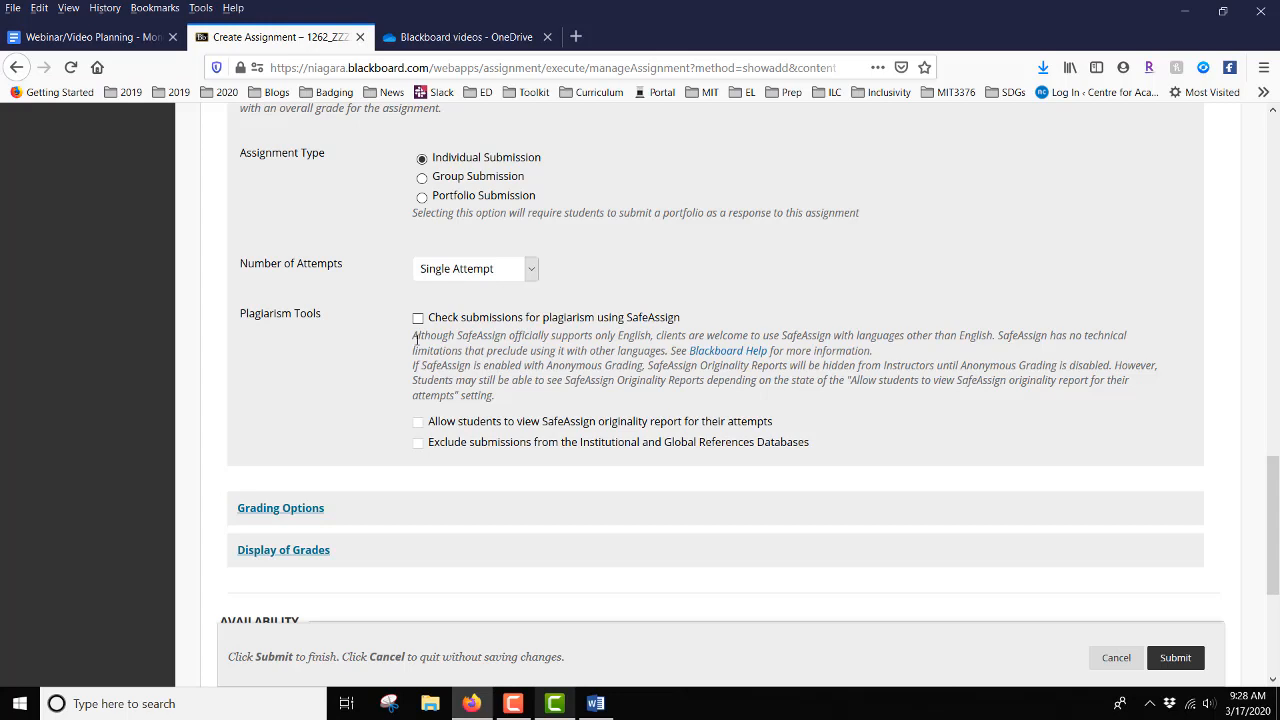
click(418, 319)
Review the remaining plagiarism options, the Grading Options, the Display of Grades settings and the Availability section
scroll(391, 340, down, 2)
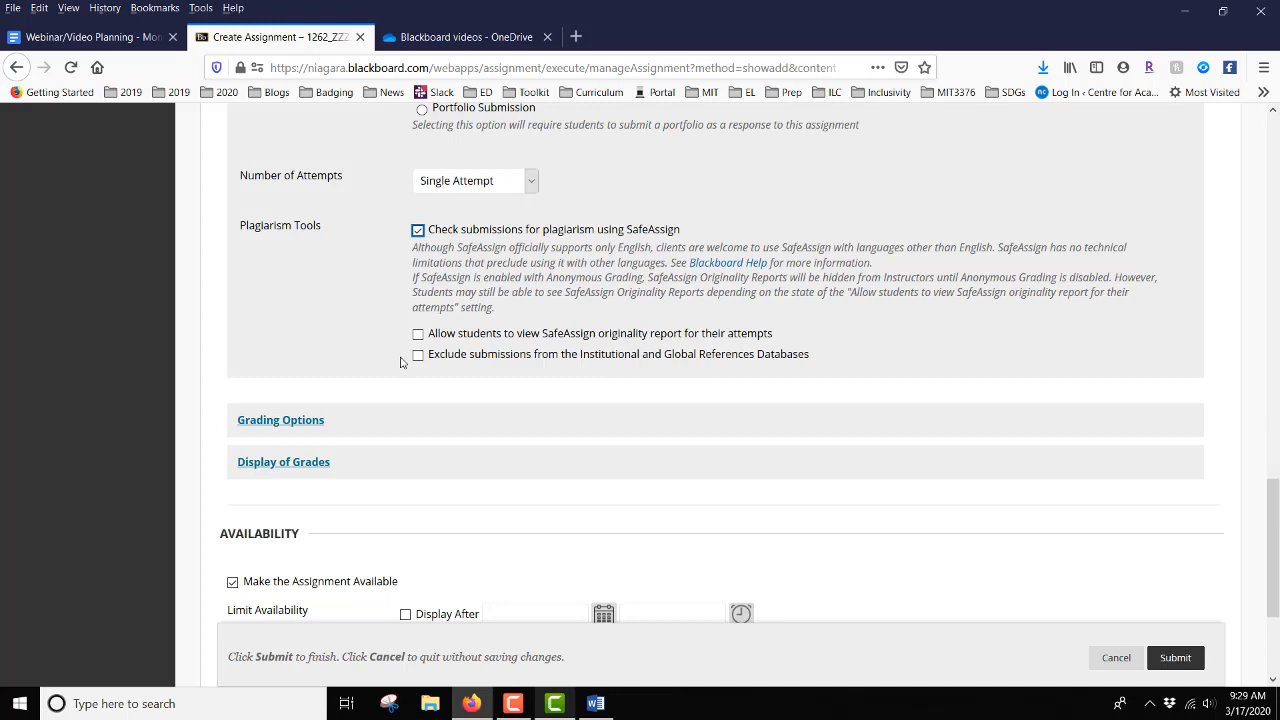
scroll(400, 362, down, 2)
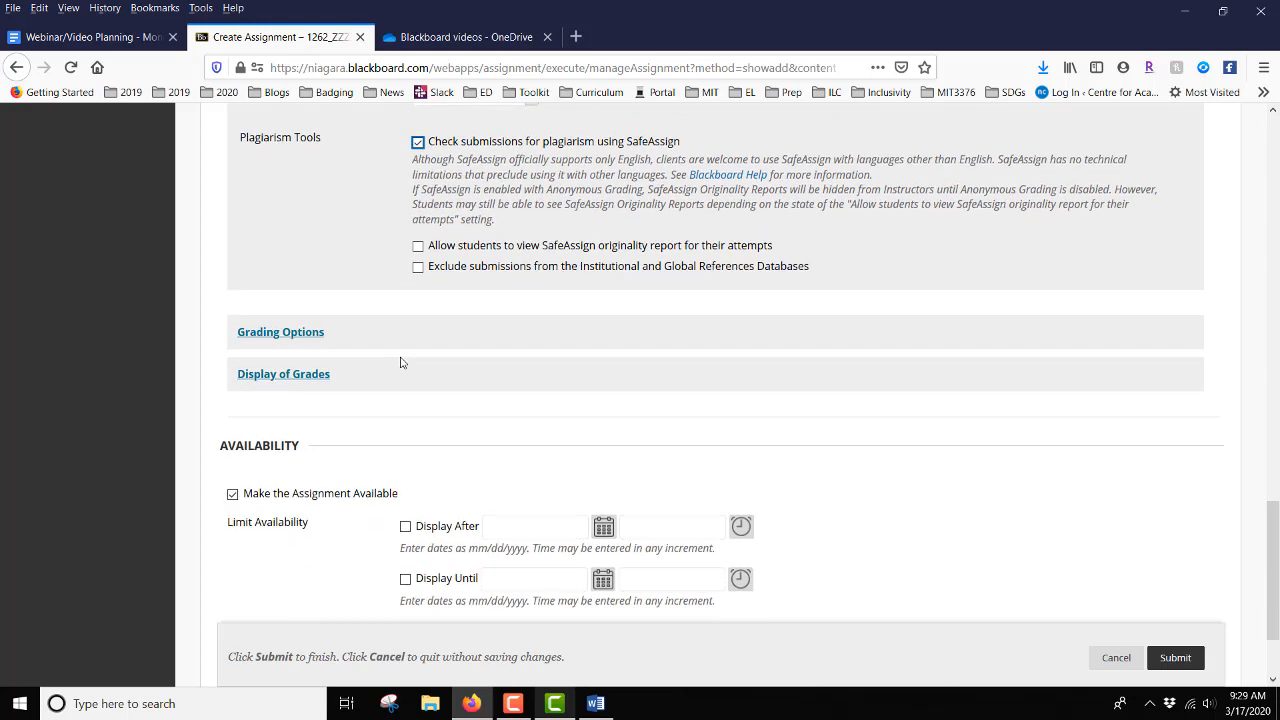
click(289, 340)
scroll(327, 291, down, 2)
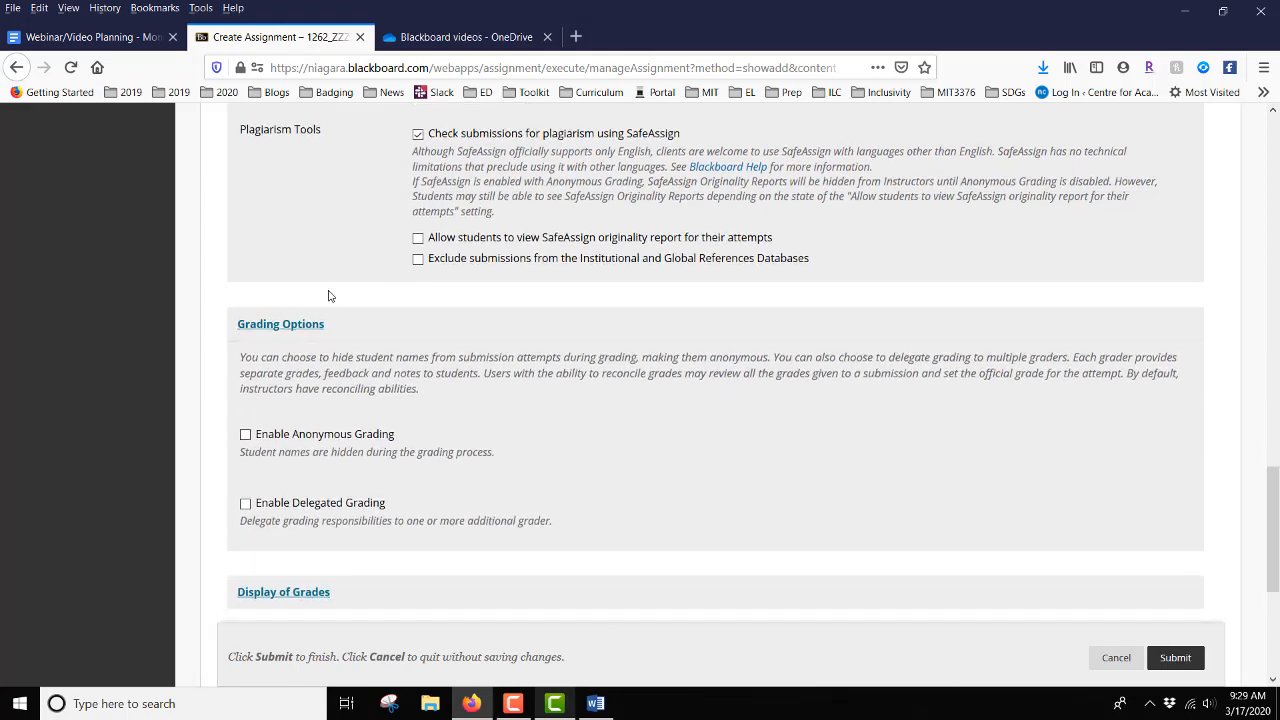
scroll(574, 277, down, 1)
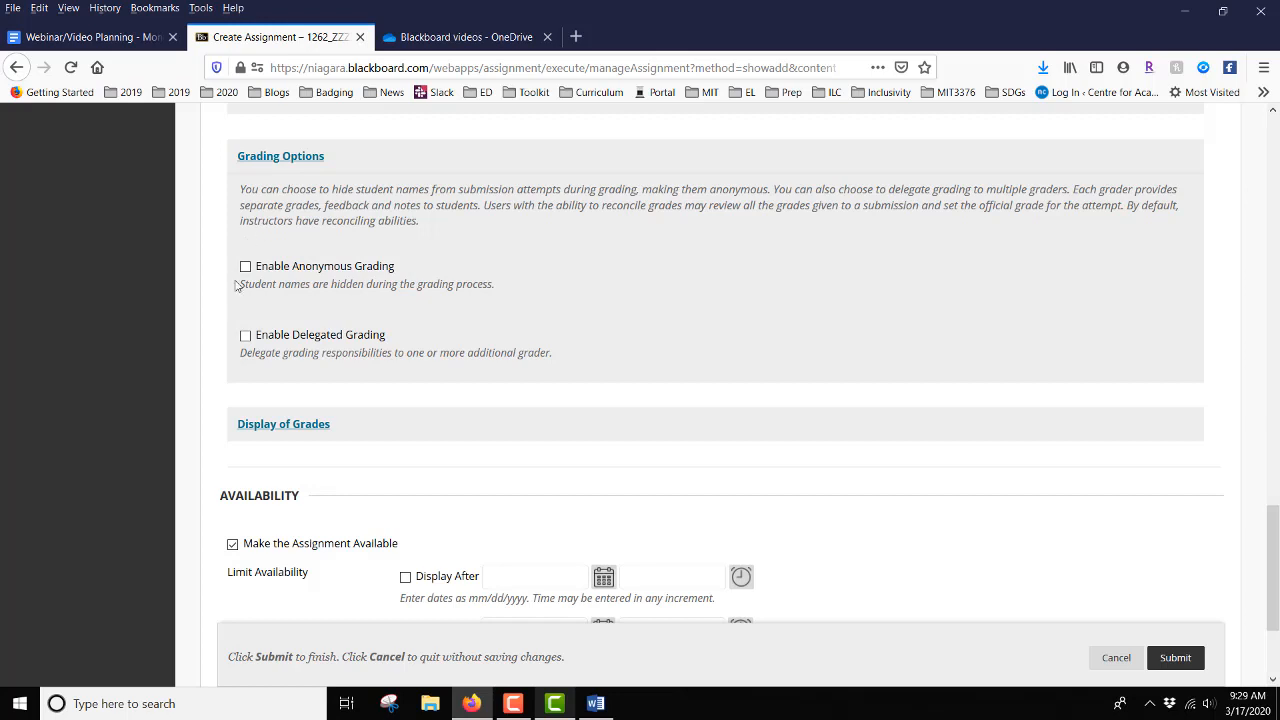
scroll(585, 297, down, 1)
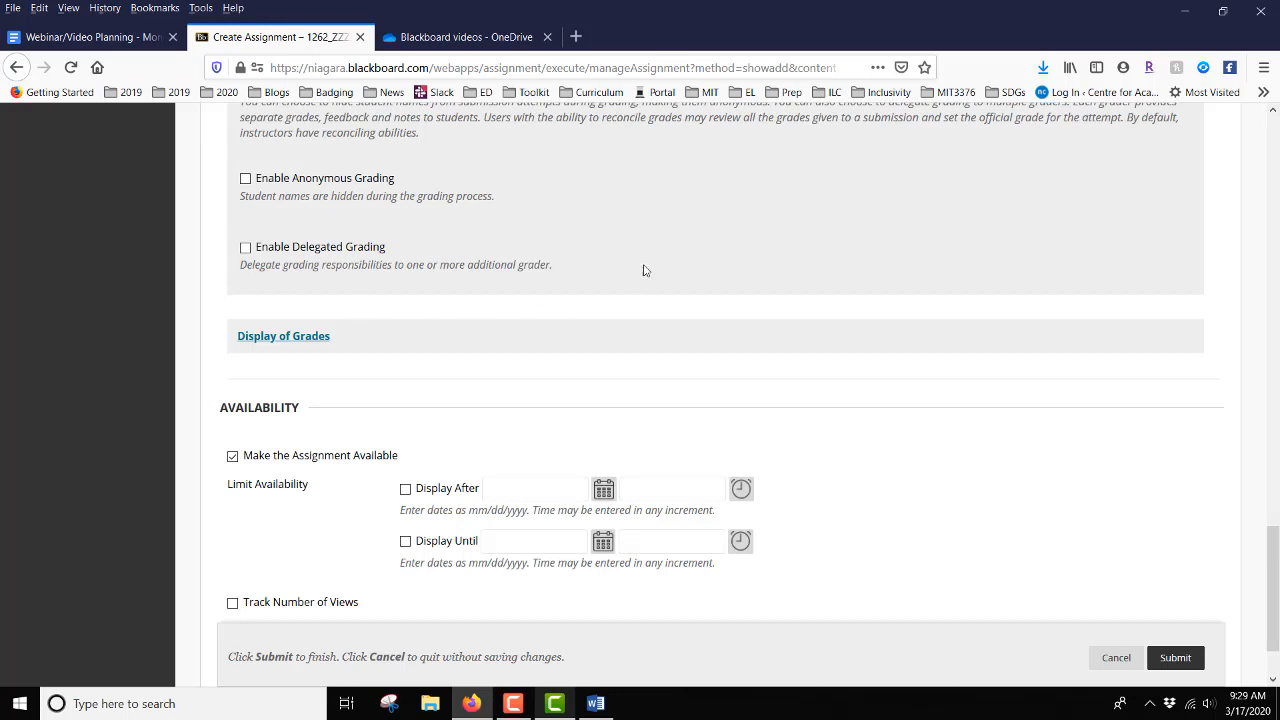
scroll(255, 270, down, 1)
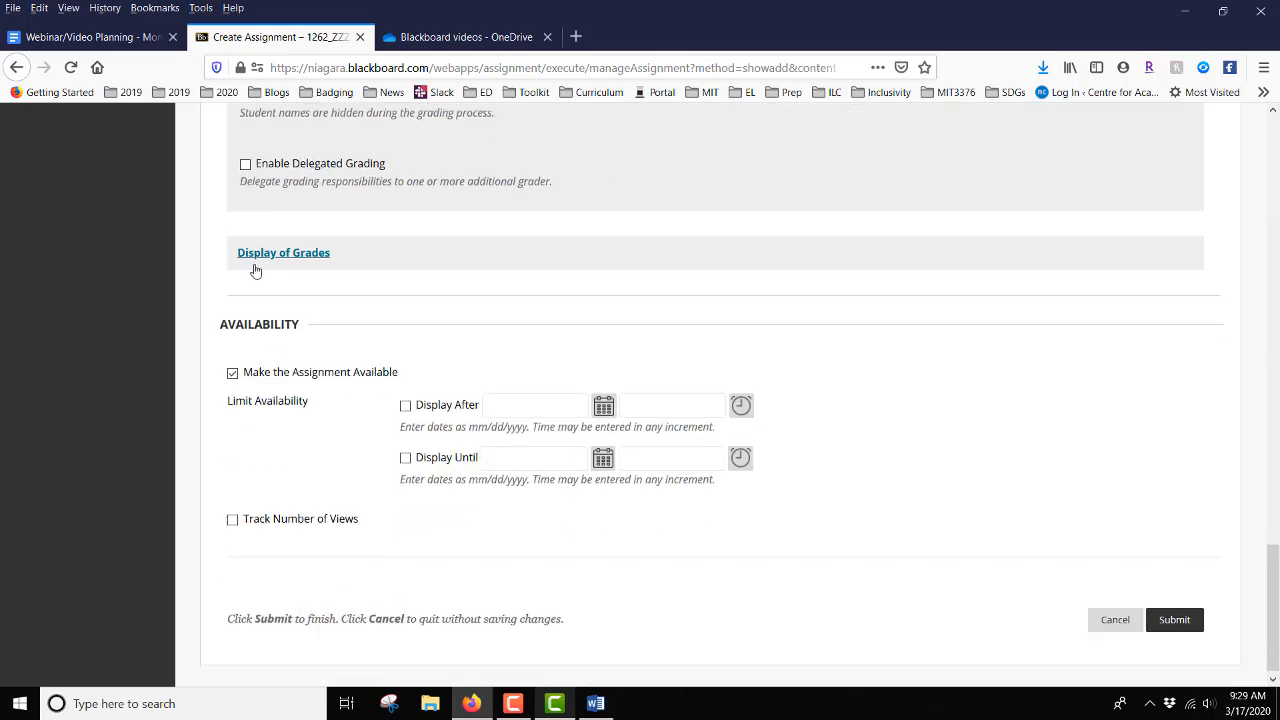
click(283, 250)
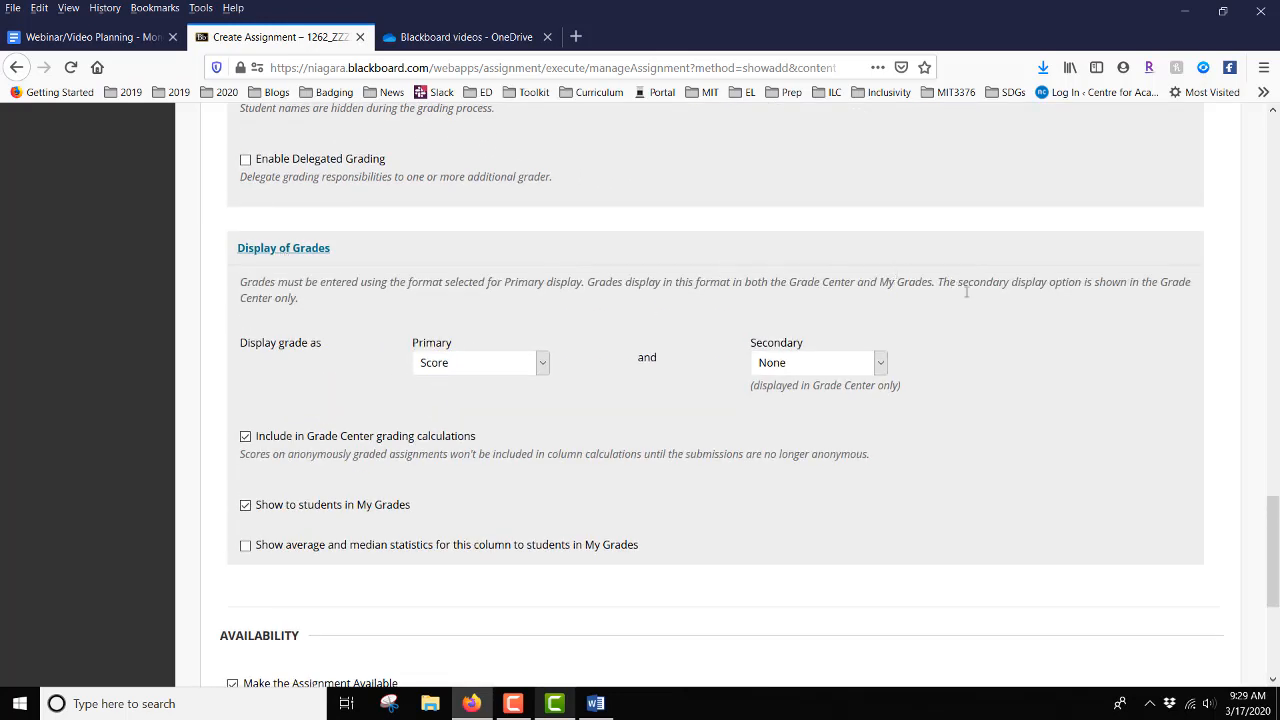
scroll(1002, 333, down, 1)
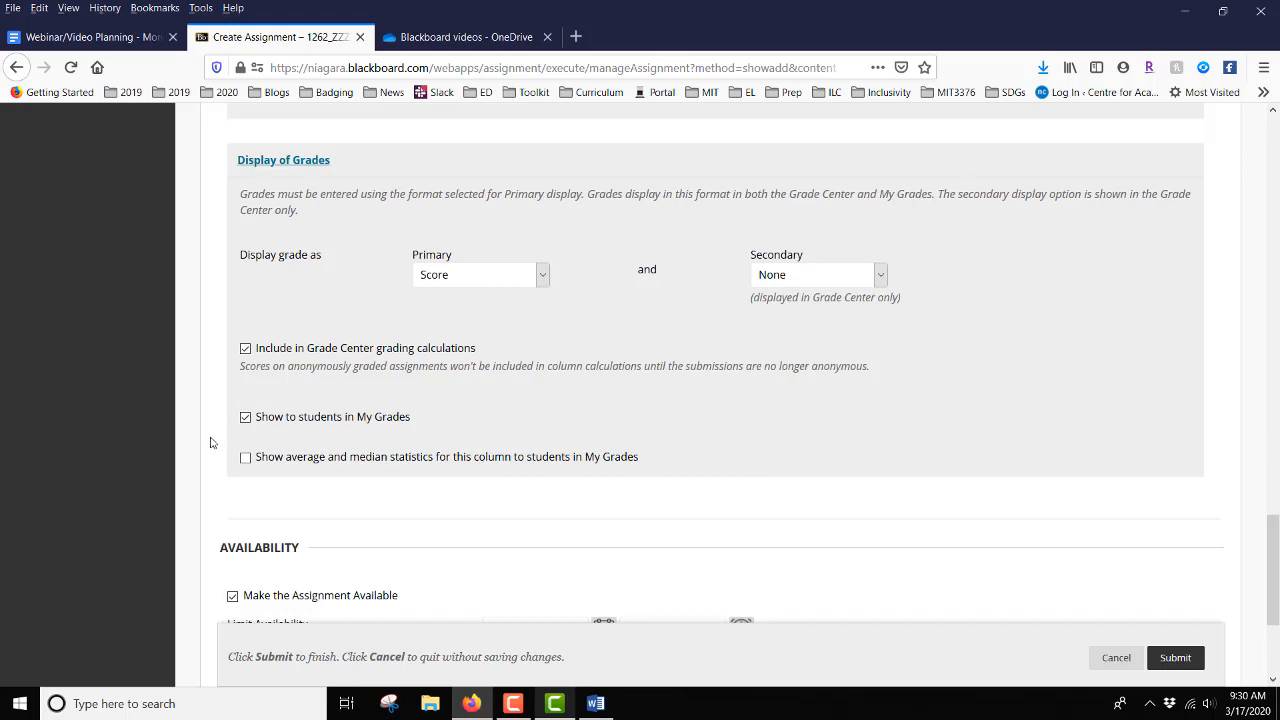
scroll(210, 442, down, 4)
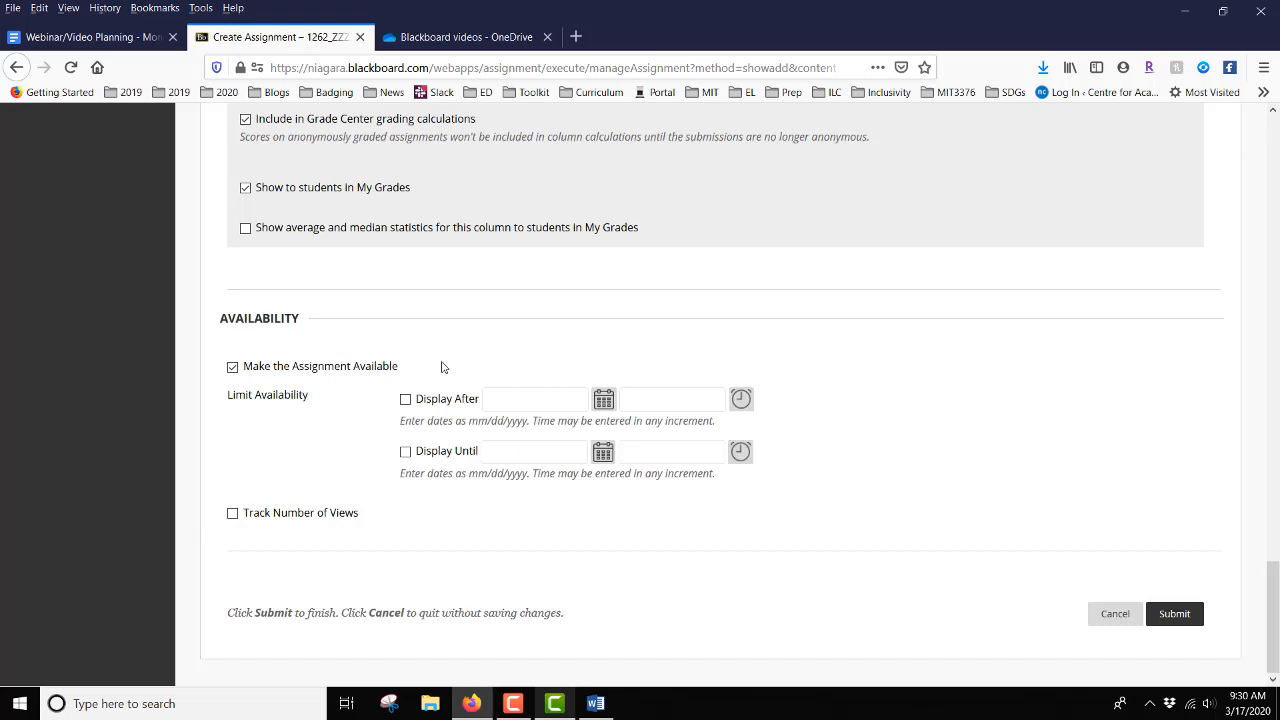
Limit the assignment's availability to display after 03/17/2020 09:30 AM and until 03/18/2020 11:59 PM, and submit the assignment
click(406, 400)
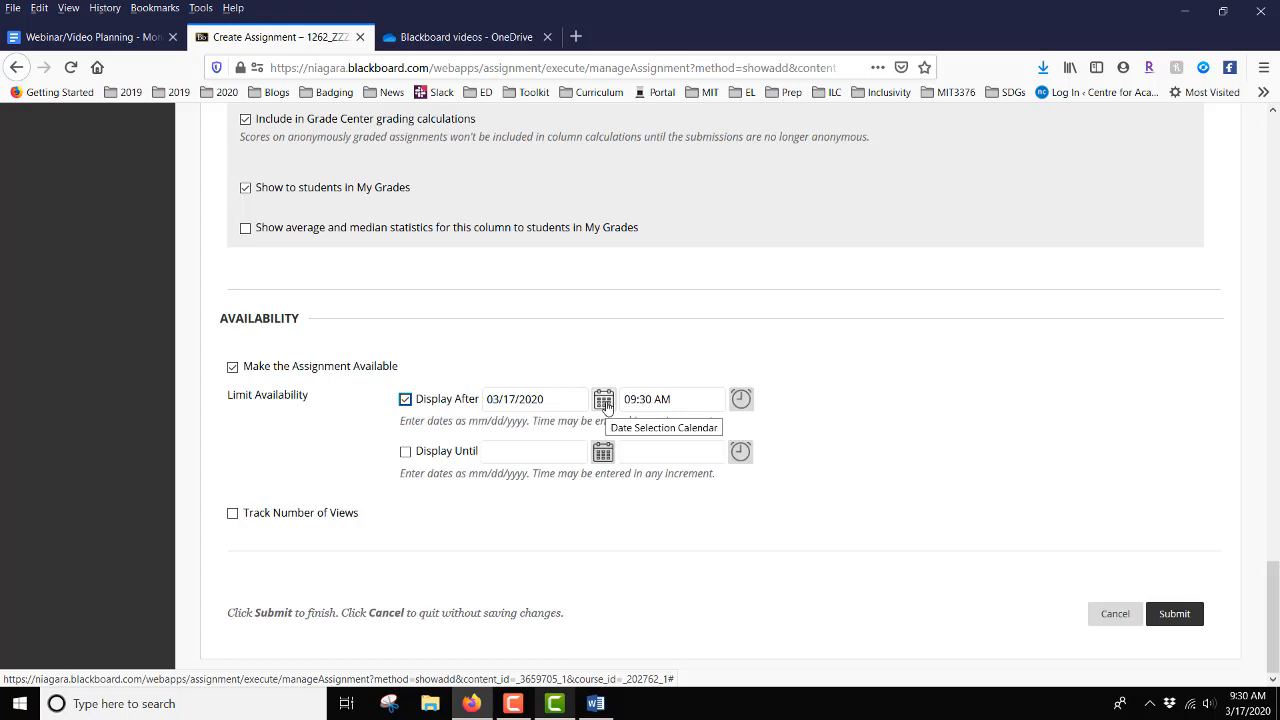
click(405, 453)
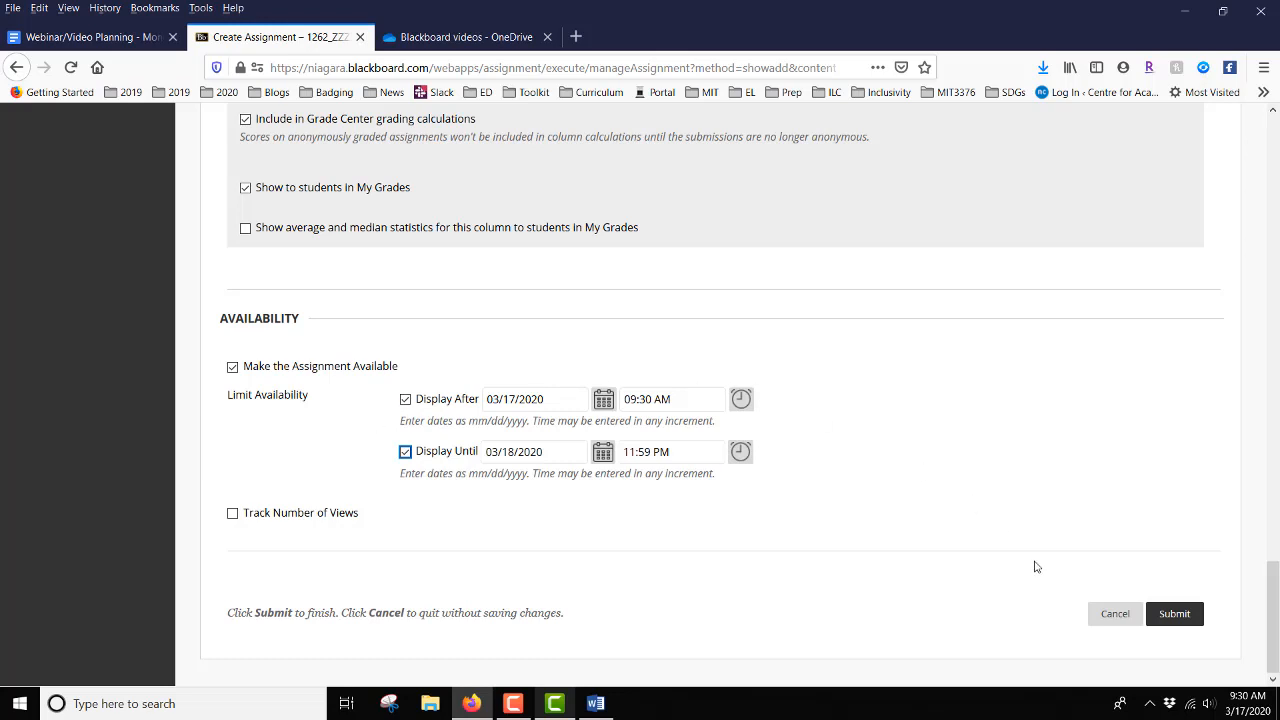
click(1178, 619)
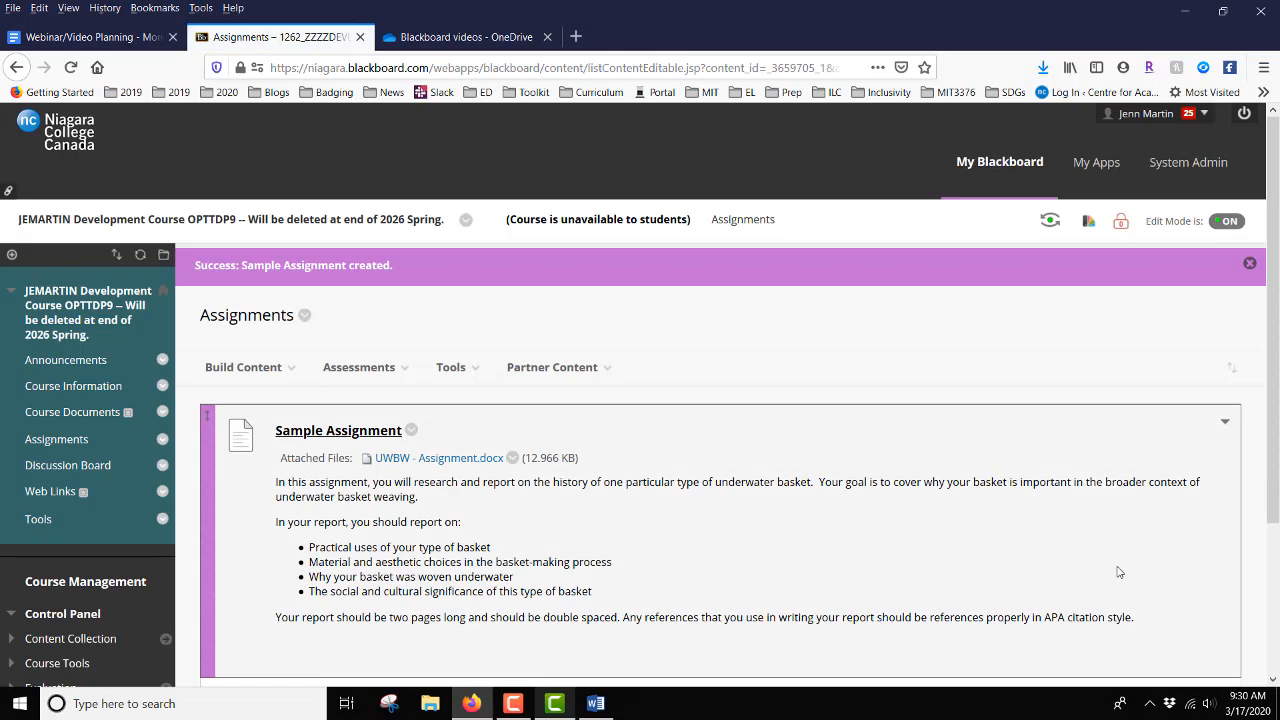
Open the Sample Assignment preview and examine its due date, points, instructions, attached file and submission options
scroll(1114, 571, down, 2)
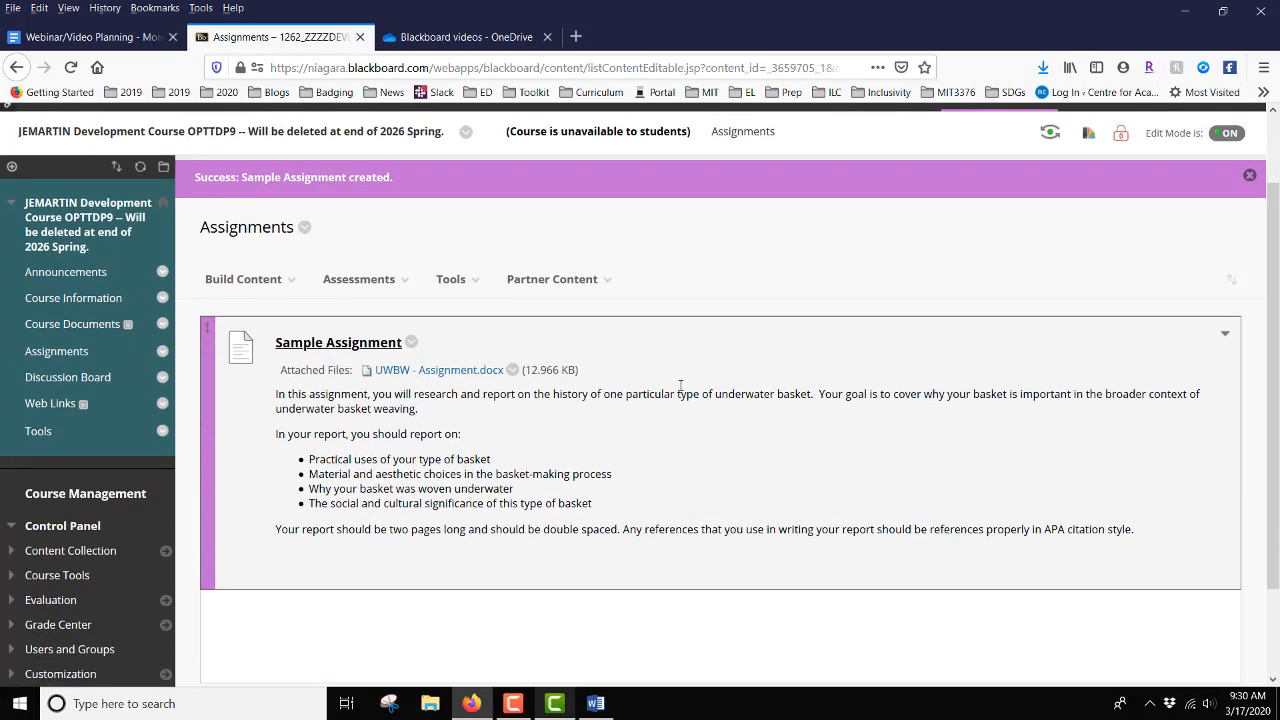
click(340, 346)
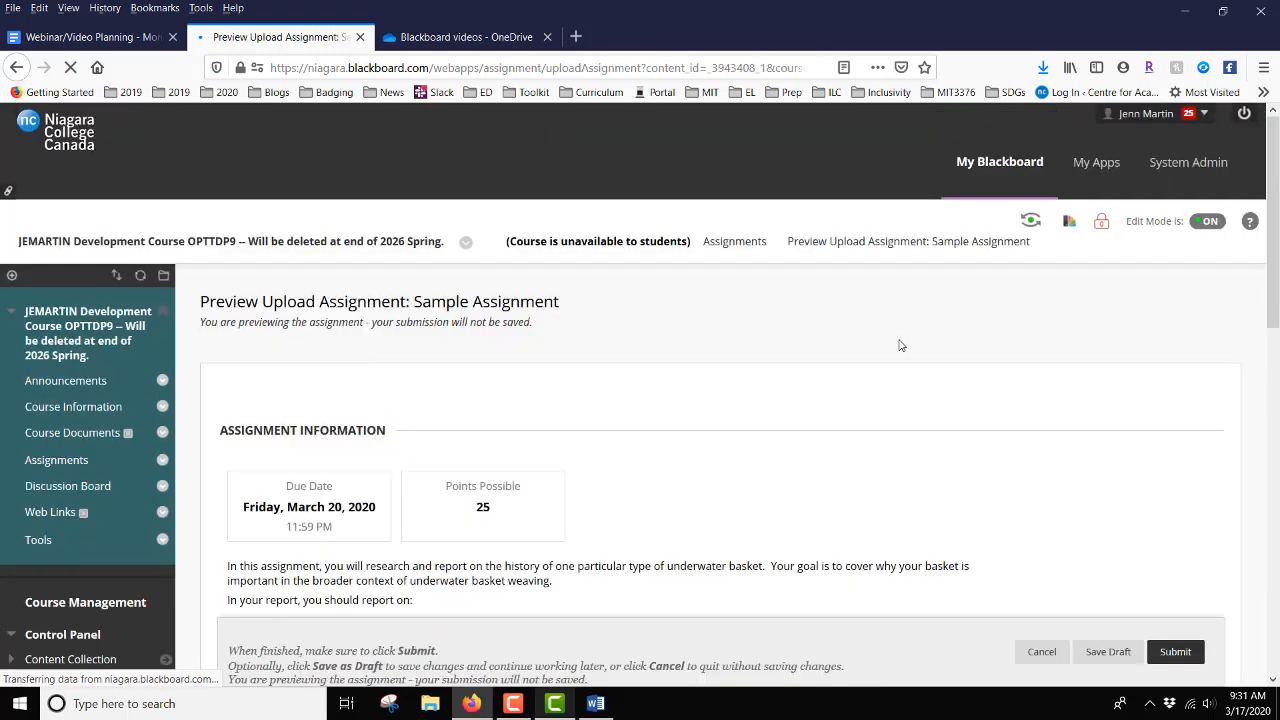
scroll(900, 343, down, 4)
scroll(900, 344, down, 2)
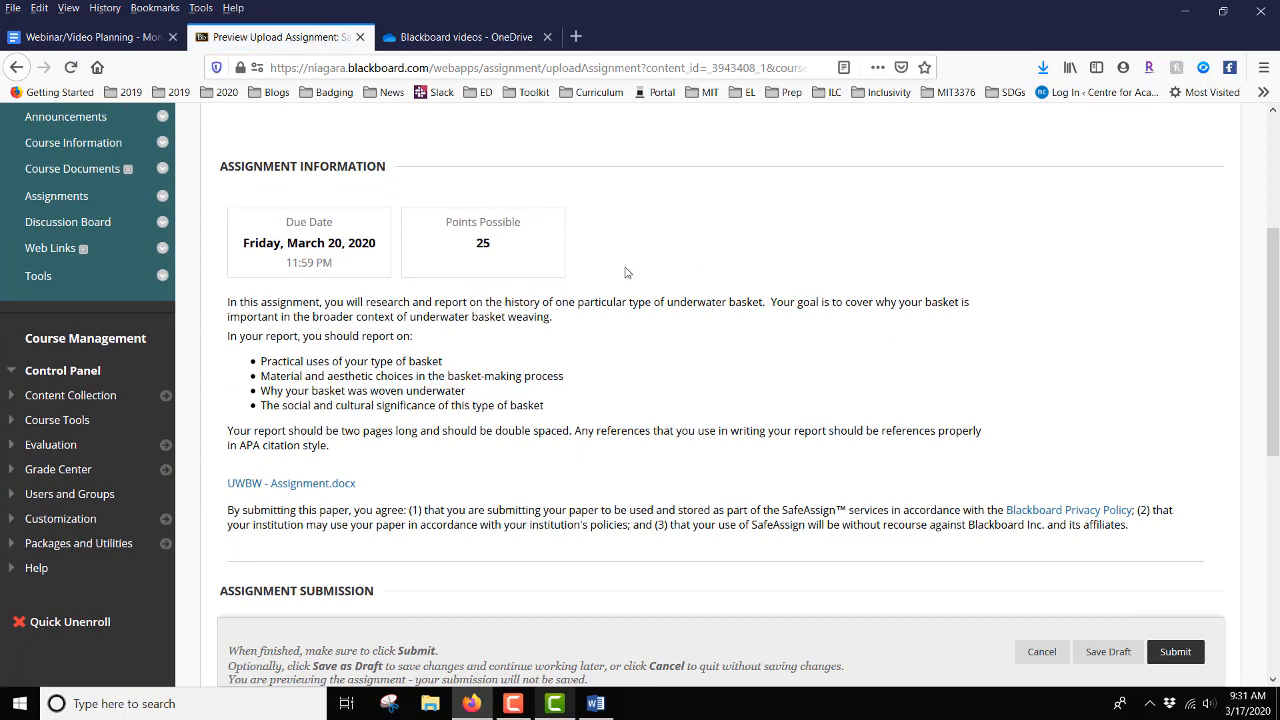
scroll(626, 272, down, 2)
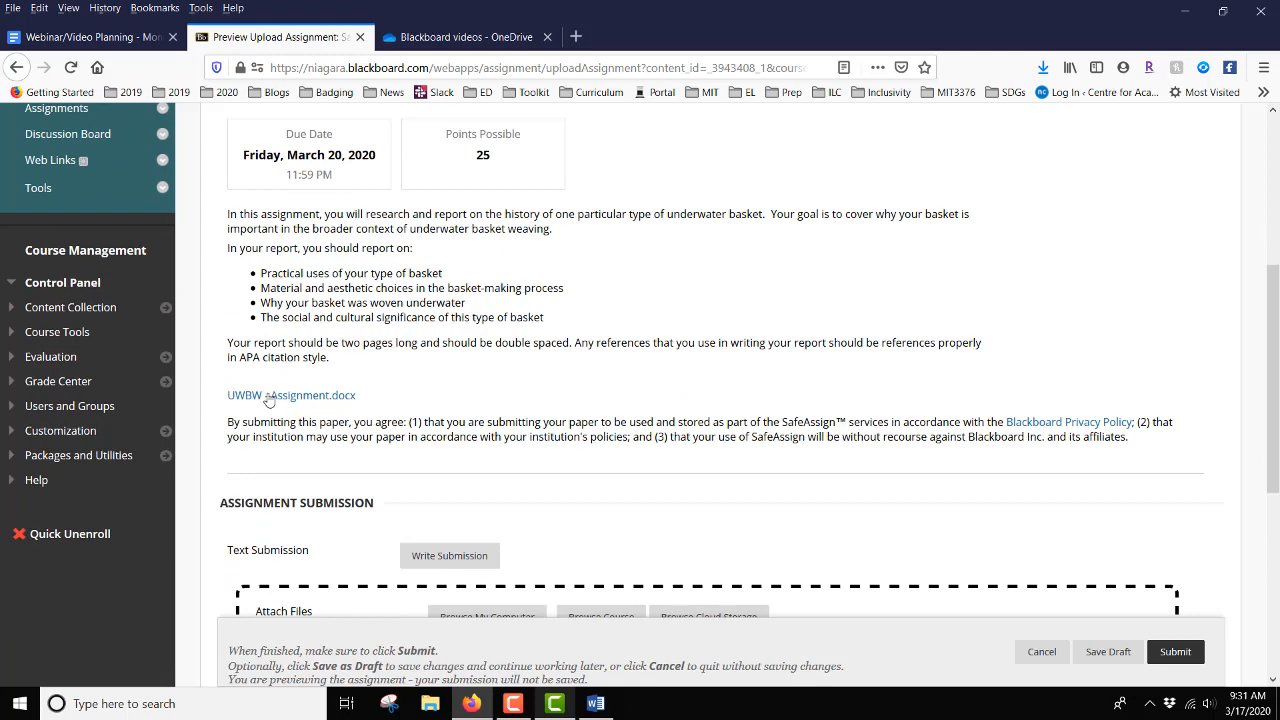
scroll(800, 360, down, 5)
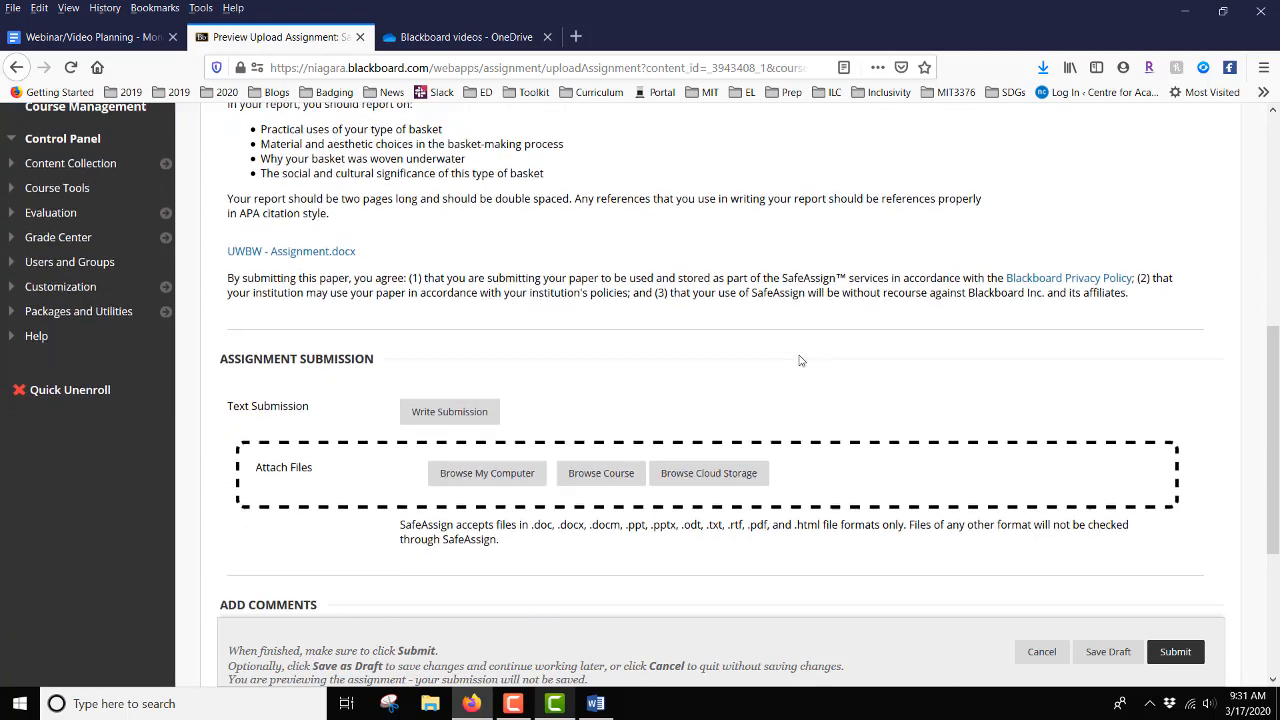